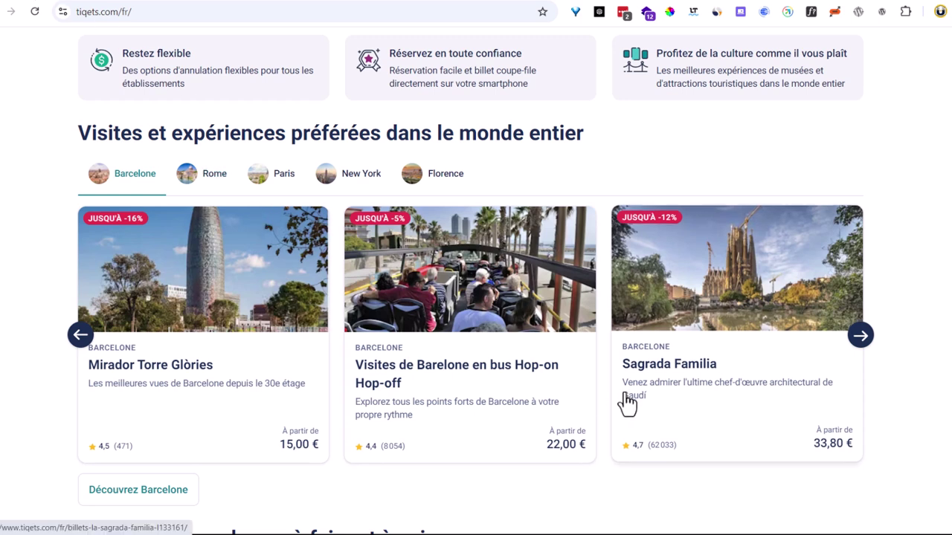
# - Look through the featured Barcelona experiences and the top things to do on the Tiqets homepage
pyautogui.scroll(-5, 628, 402)
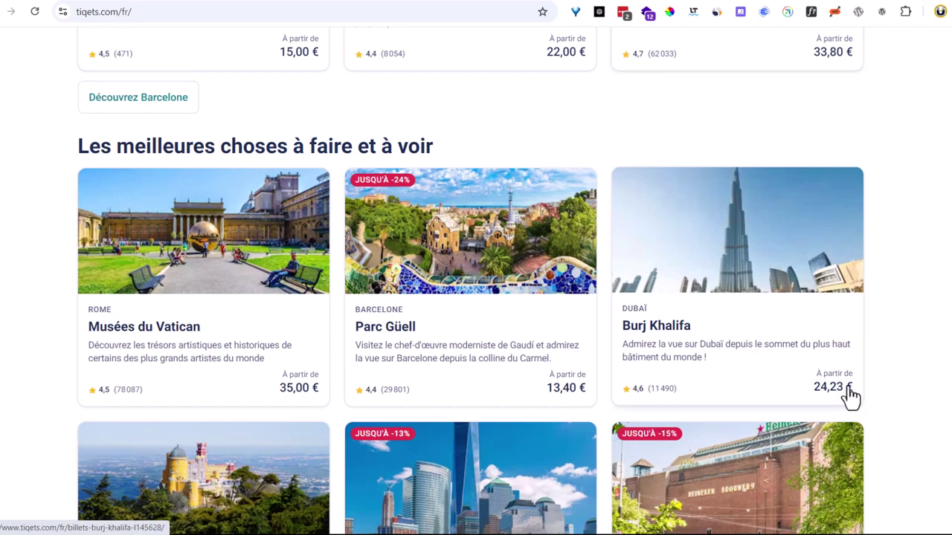
pyautogui.scroll(-15, 850, 397)
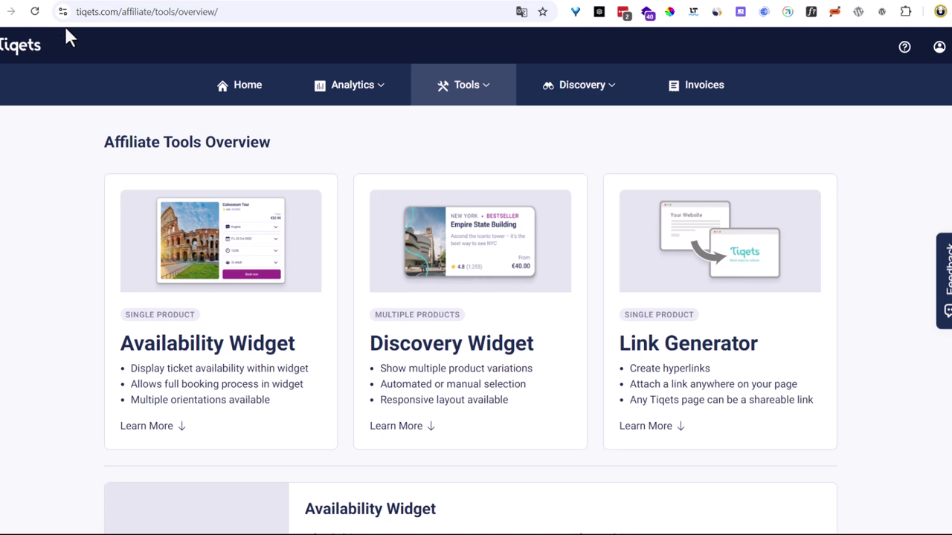
# - Open the booking link generator from the Link Generator section of the affiliate tools overview
pyautogui.moveTo(76, 12); pyautogui.dragTo(154, 12)
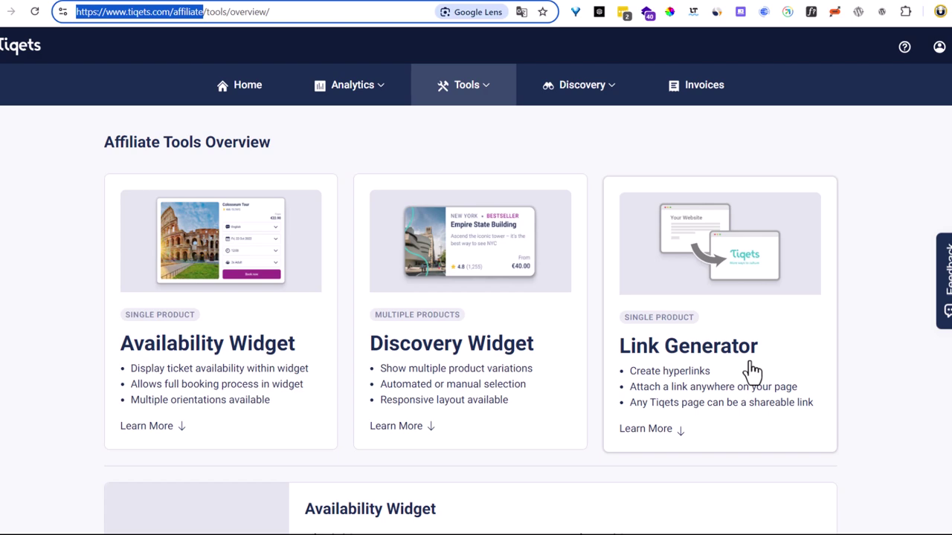
pyautogui.click(693, 356)
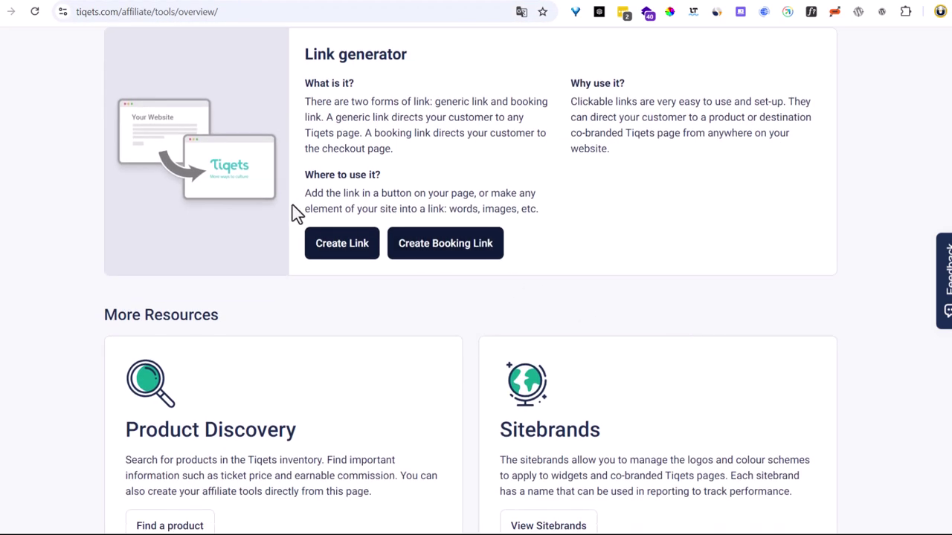
pyautogui.click(439, 251)
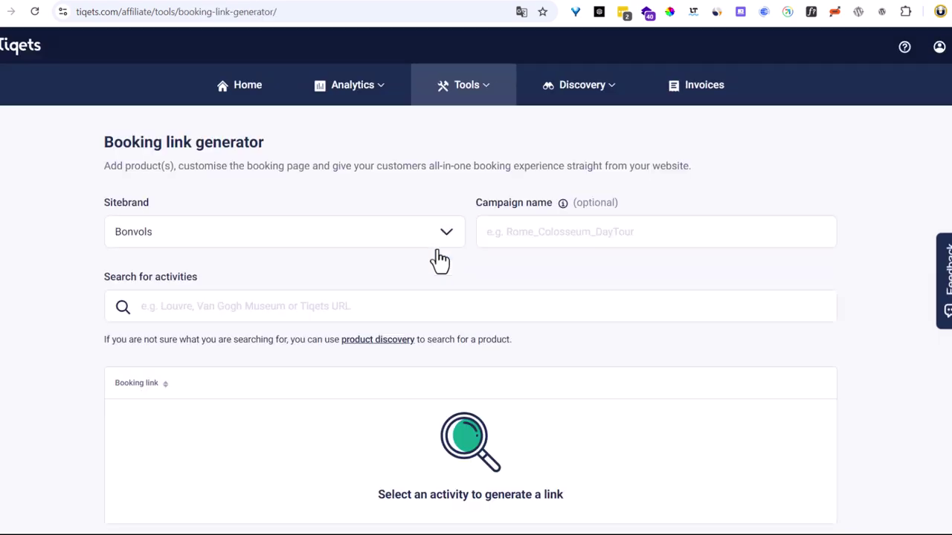
# - Set the booking link's campaign name to facebook
pyautogui.scroll(-1, 561, 395)
pyautogui.scroll(1, 561, 395)
pyautogui.write('fac')
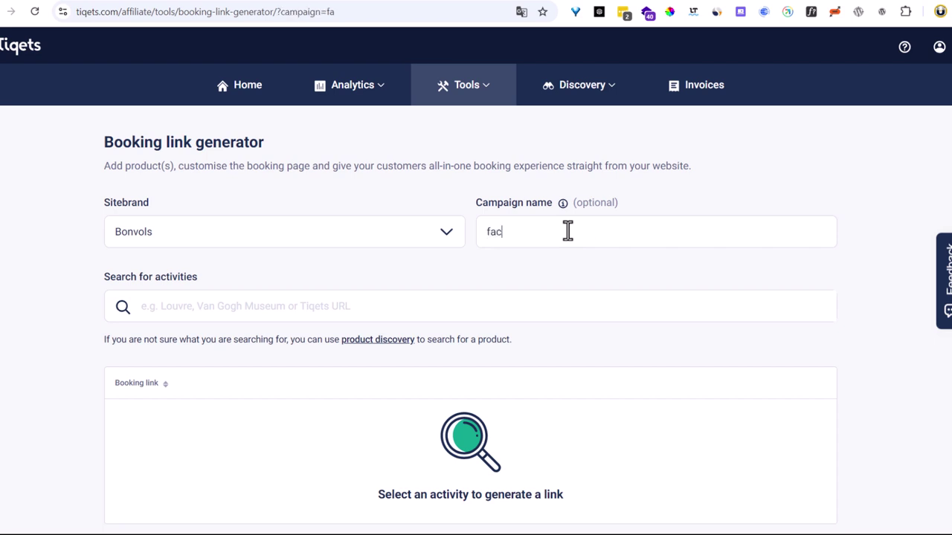
pyautogui.write('ebook')
pyautogui.scroll(-1, 567, 231)
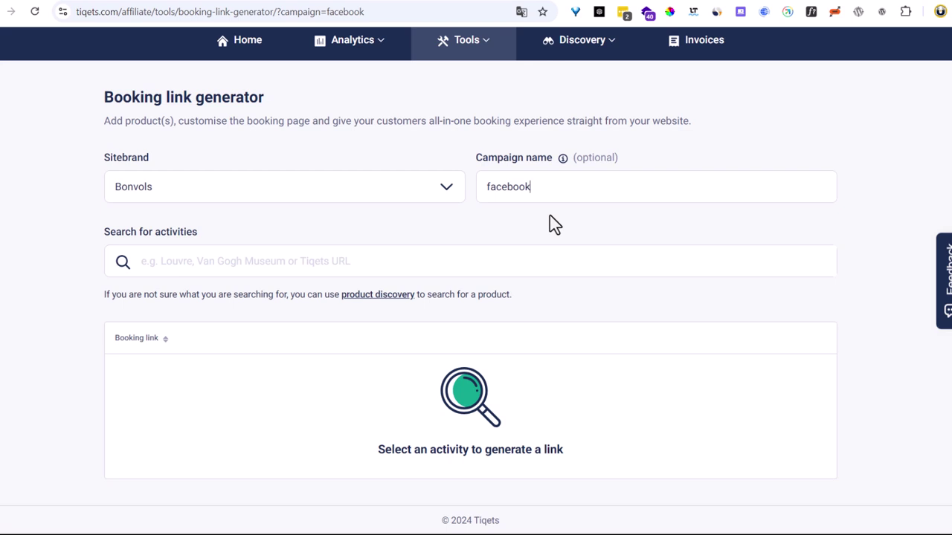
pyautogui.doubleClick(520, 158)
pyautogui.moveTo(540, 160); pyautogui.dragTo(490, 184)
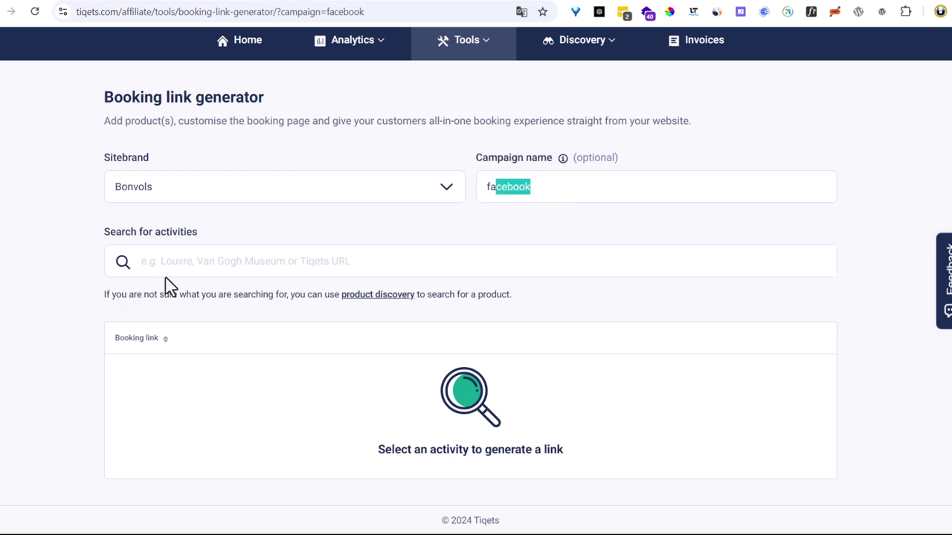
# - Search activities for "park", select LEGOLAND Florida Park & Water Park and copy its generated booking link
pyautogui.click(232, 263)
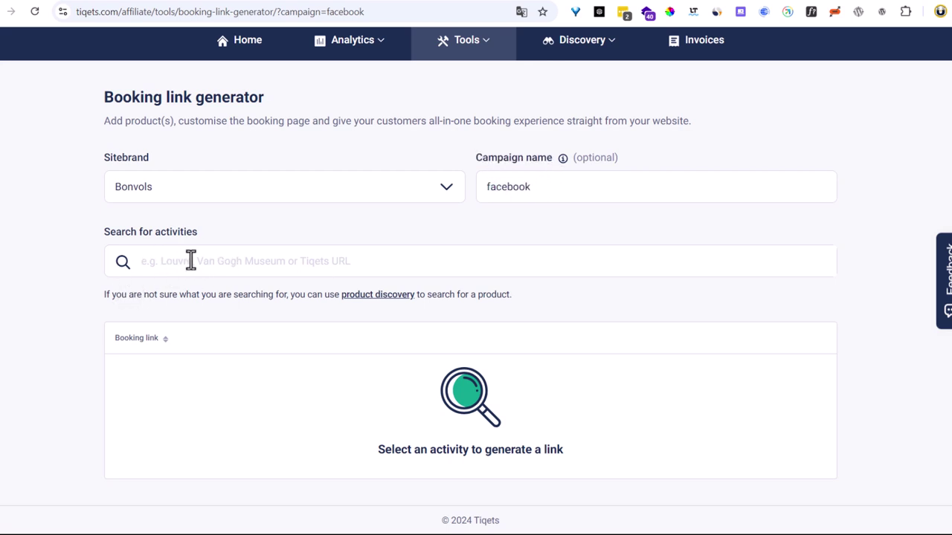
pyautogui.write('park')
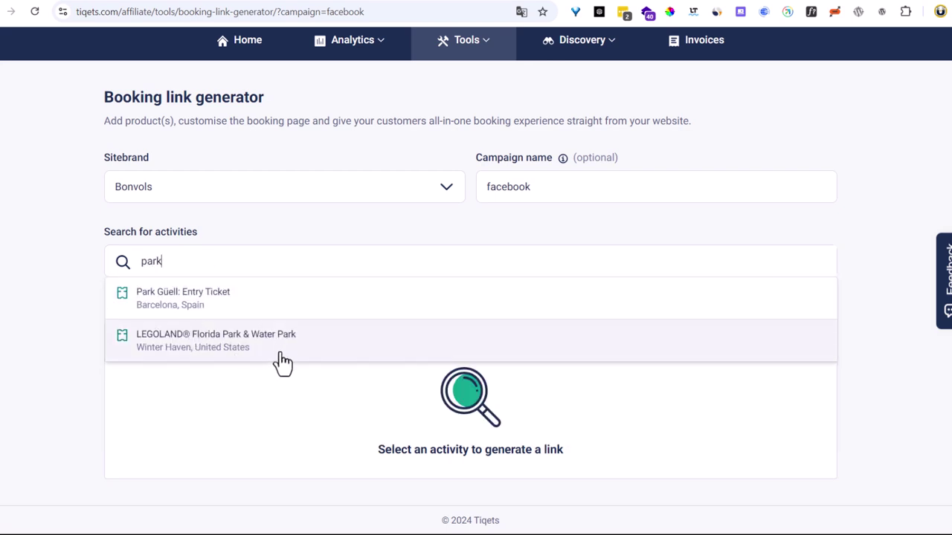
pyautogui.click(277, 351)
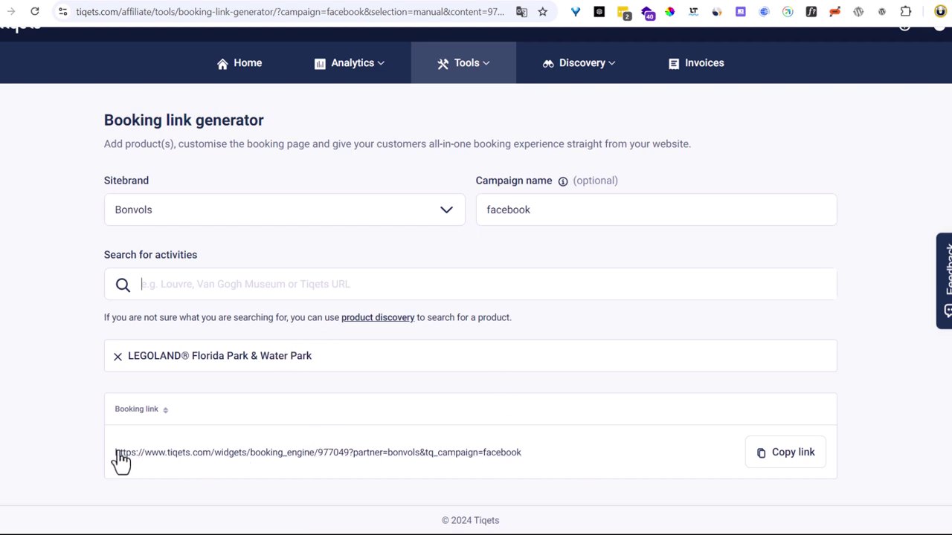
pyautogui.moveTo(106, 459); pyautogui.dragTo(563, 467)
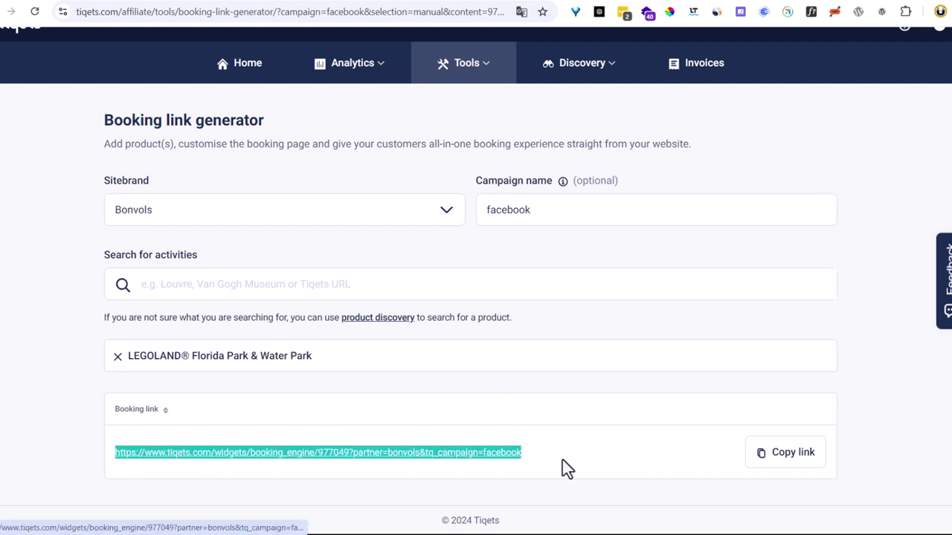
pyautogui.click(799, 455)
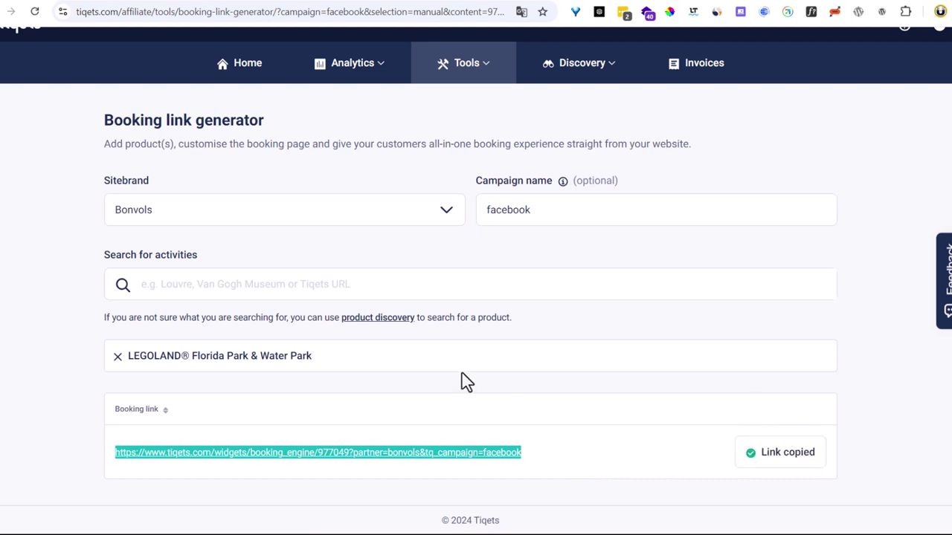
pyautogui.scroll(1, 465, 382)
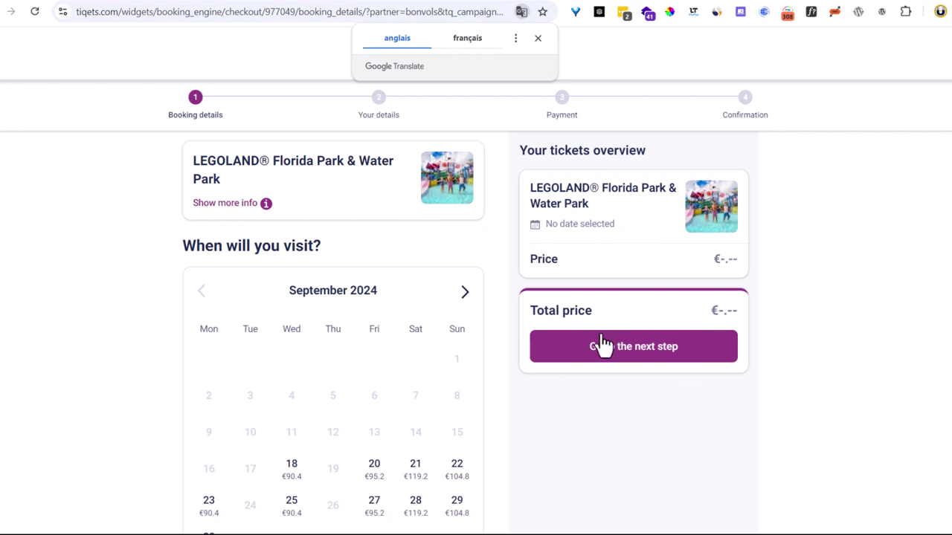
# - On the LEGOLAND booking page, choose 18 September 2024 and add one each of the 1-day, 2-day and 3-day tickets
pyautogui.scroll(-2, 308, 319)
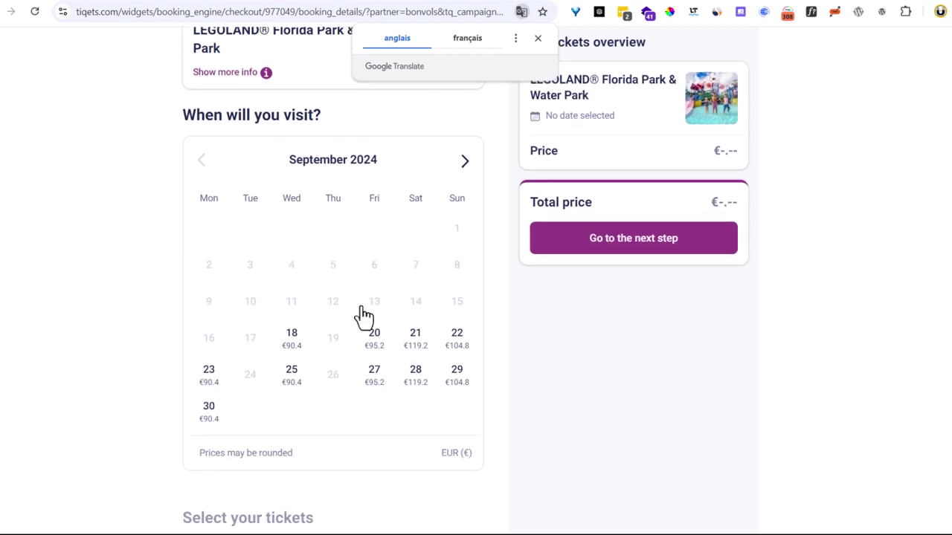
pyautogui.click(307, 347)
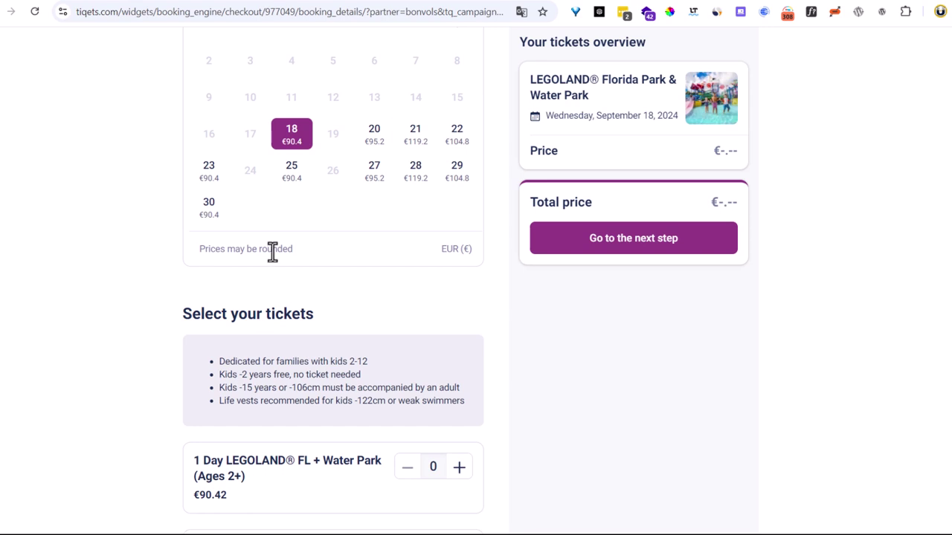
pyautogui.scroll(-4, 308, 240)
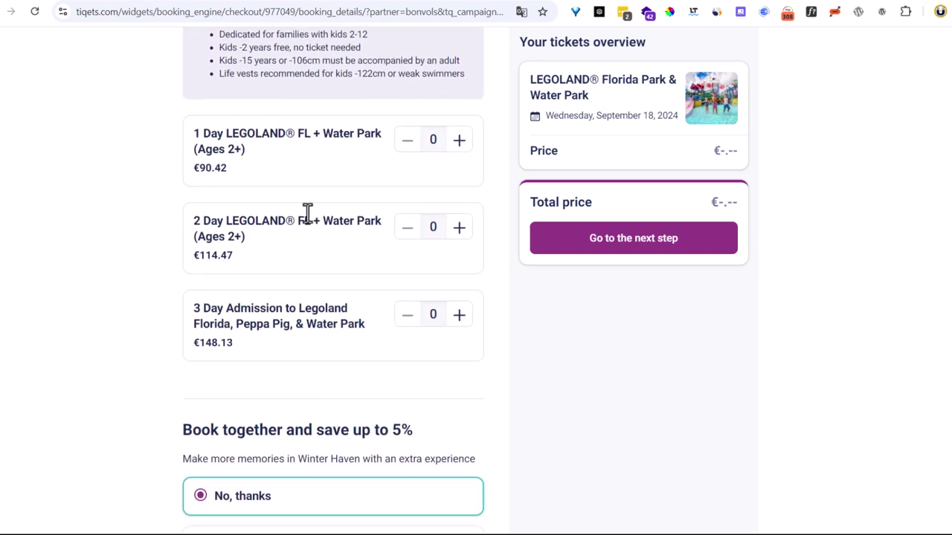
pyautogui.click(458, 142)
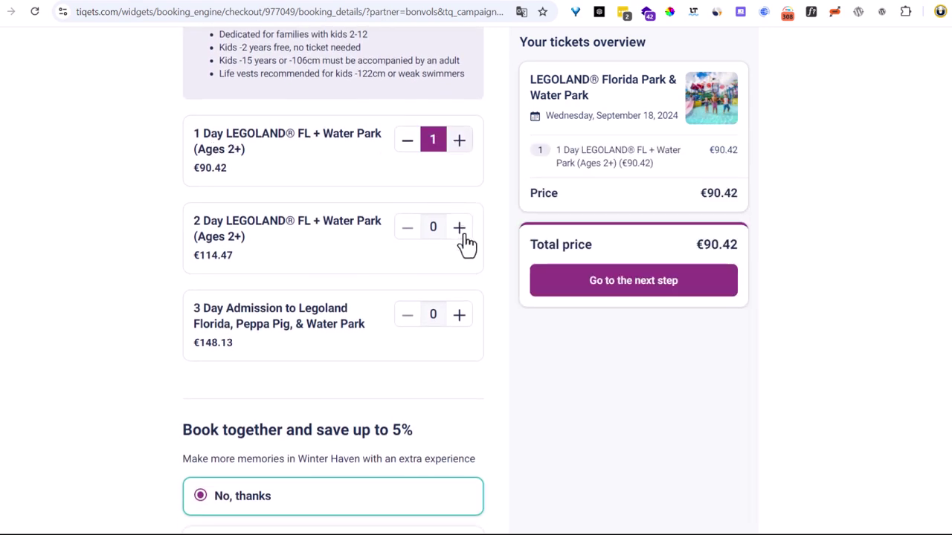
pyautogui.click(461, 230)
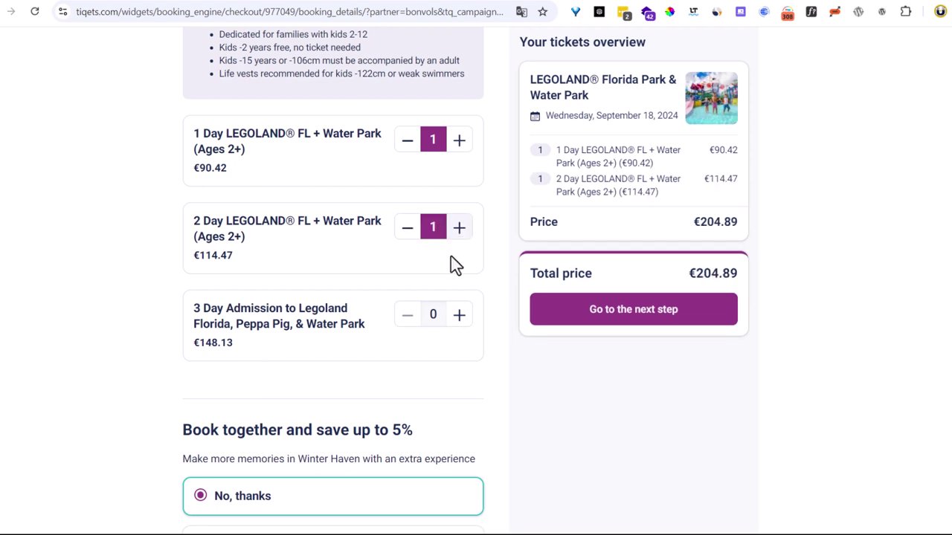
pyautogui.click(460, 316)
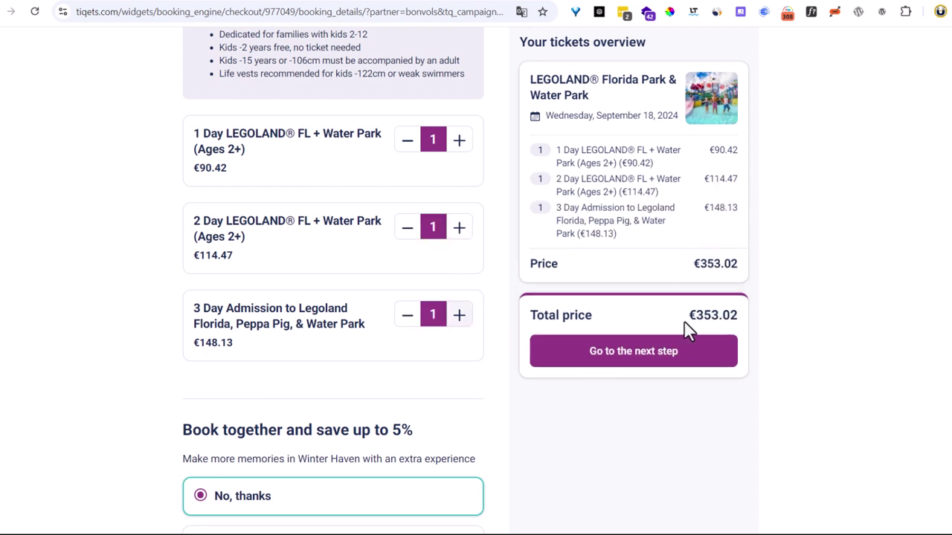
# - Continue the LEGOLAND booking to the customer details stage and look over its contact form
pyautogui.moveTo(694, 316); pyautogui.dragTo(727, 313)
pyautogui.click(768, 331)
pyautogui.click(650, 354)
pyautogui.scroll(-1, 565, 313)
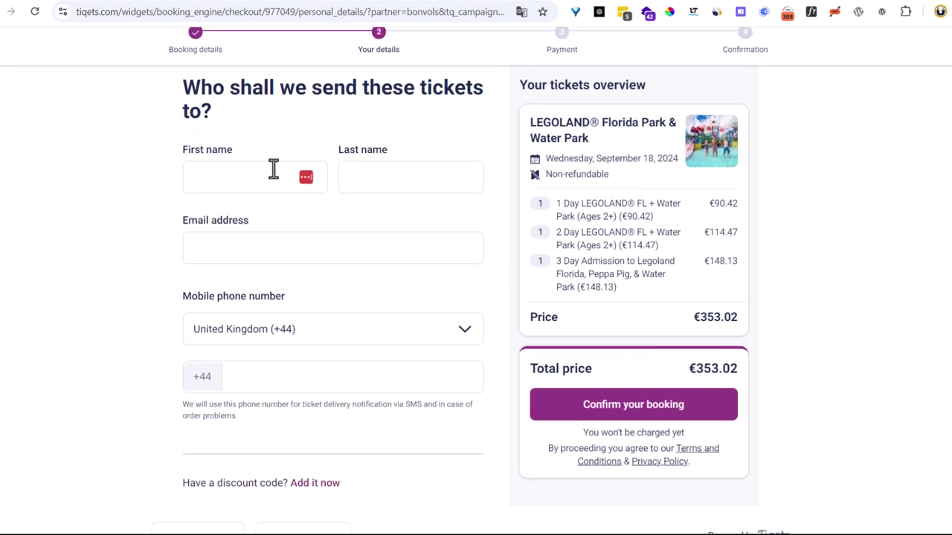
pyautogui.scroll(-1, 293, 337)
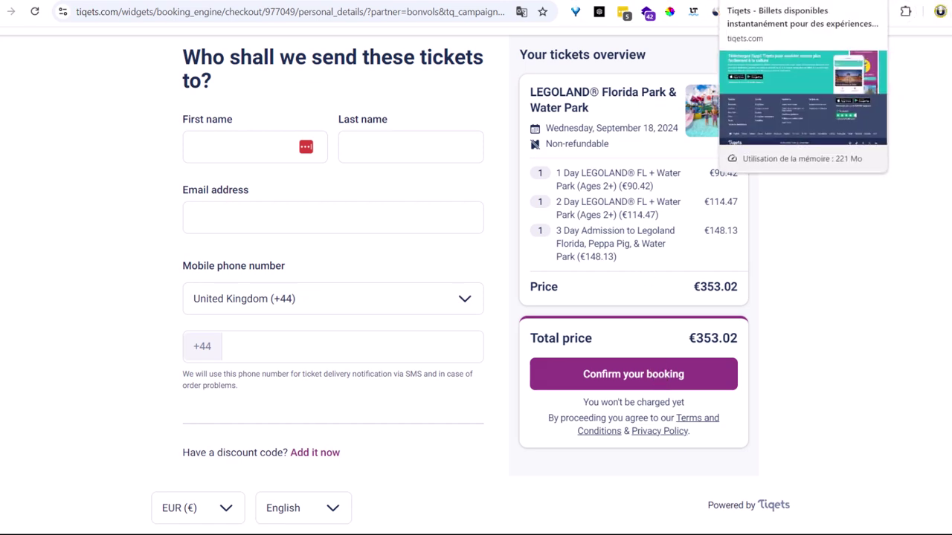
# - Return to the Tiqets affiliate portal and open the affiliate tools overview
pyautogui.click(753, 2)
pyautogui.click(718, 3)
pyautogui.click(454, 89)
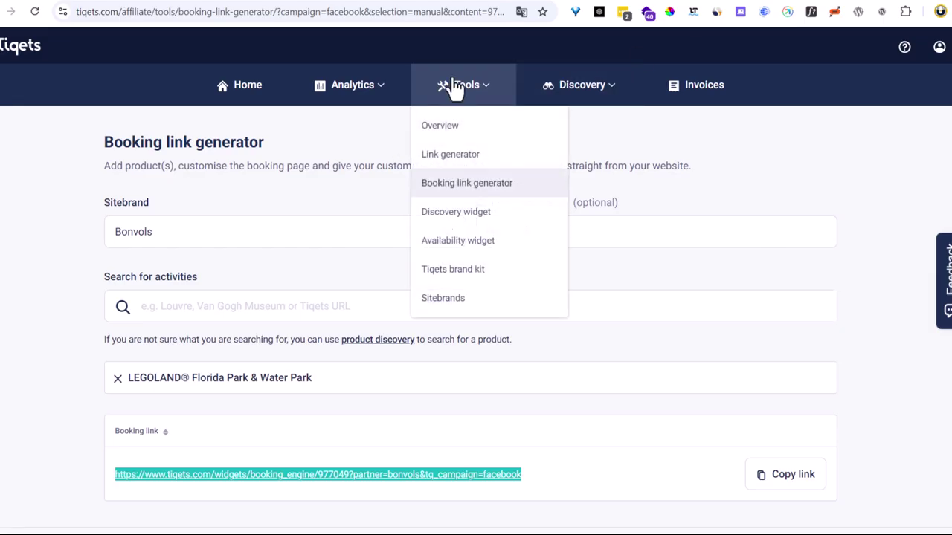
pyautogui.click(441, 126)
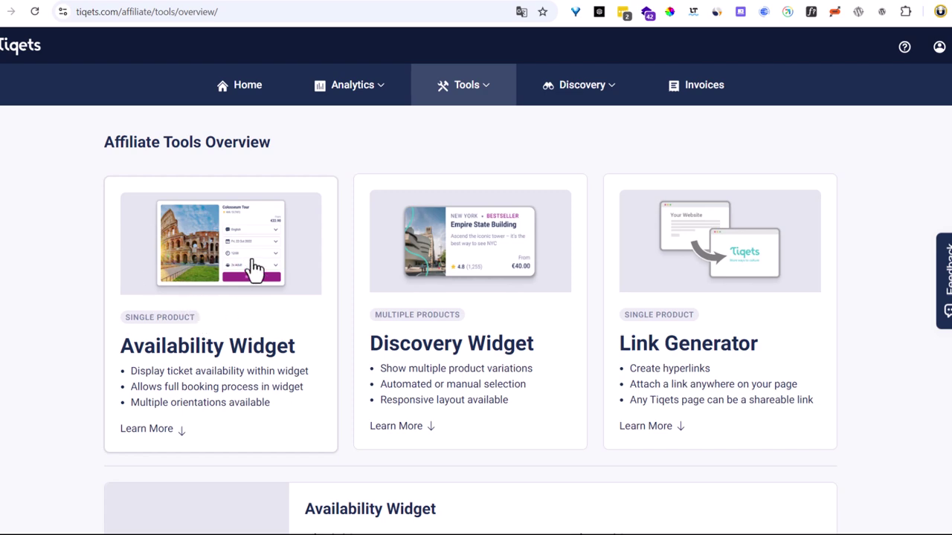
# - Review the Availability Widget, Discovery Widget, Link generator and More Resources sections of the tools overview
pyautogui.scroll(-4, 451, 250)
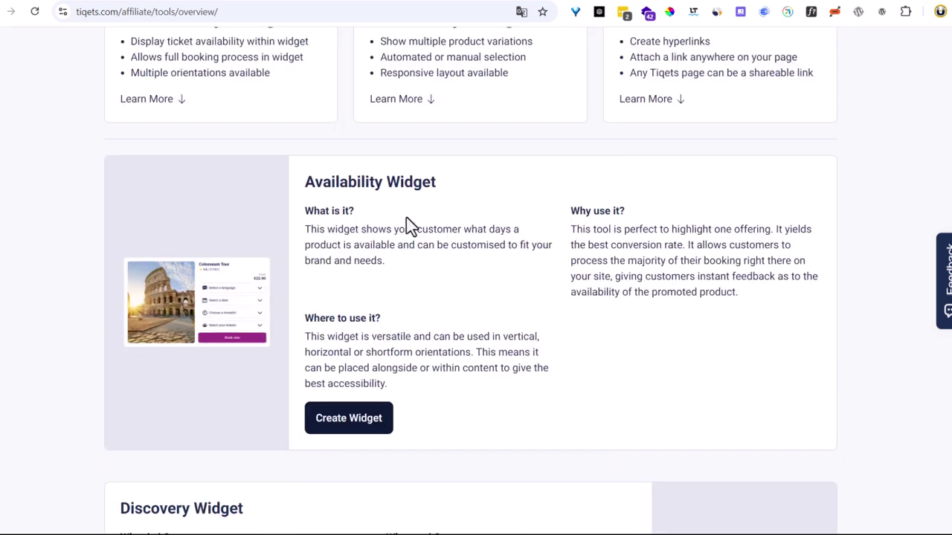
pyautogui.scroll(-5, 461, 224)
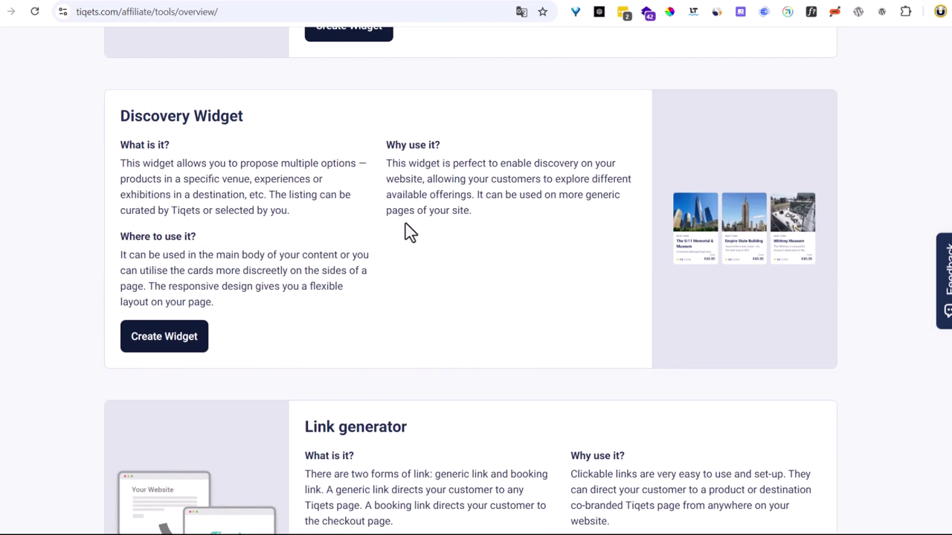
pyautogui.moveTo(121, 117); pyautogui.dragTo(282, 127)
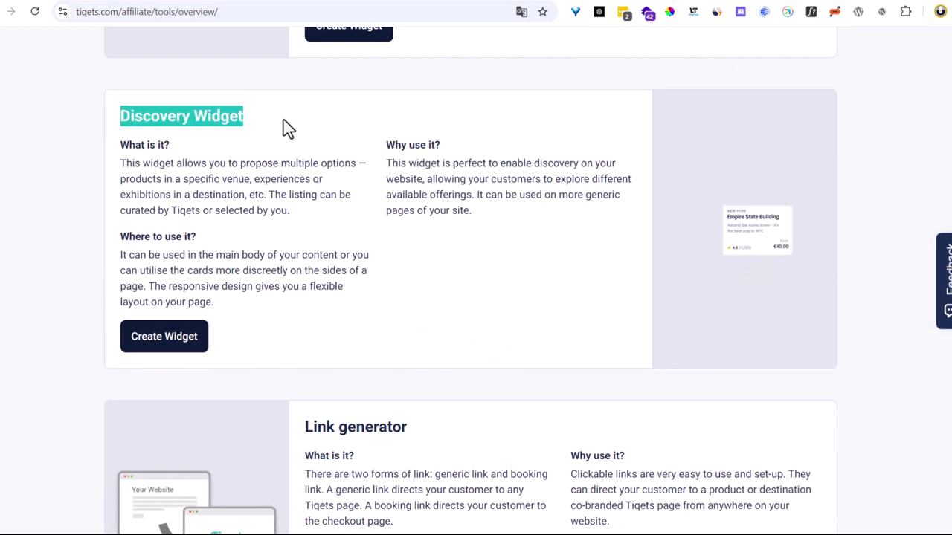
pyautogui.scroll(-2, 357, 255)
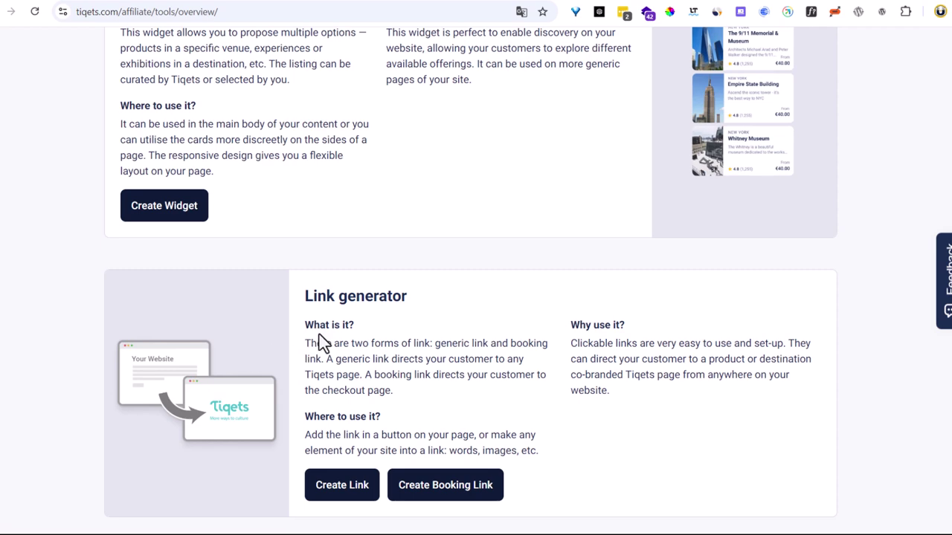
pyautogui.moveTo(435, 312); pyautogui.dragTo(308, 300)
pyautogui.scroll(-4, 325, 299)
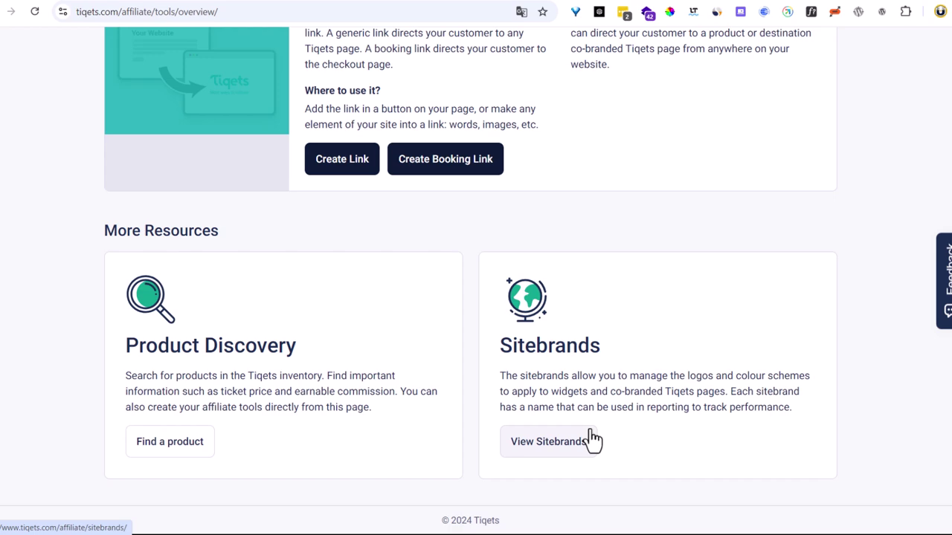
pyautogui.scroll(9, 592, 440)
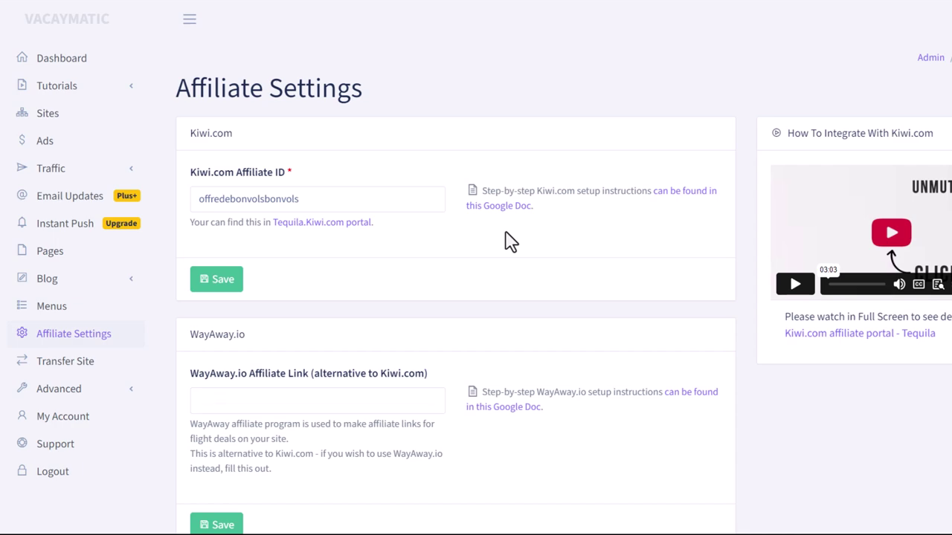
# - Review VacayMatic's affiliate settings, especially the Kiwi.com affiliate ID and the WayAway.io affiliate link sections
pyautogui.scroll(-15, 510, 241)
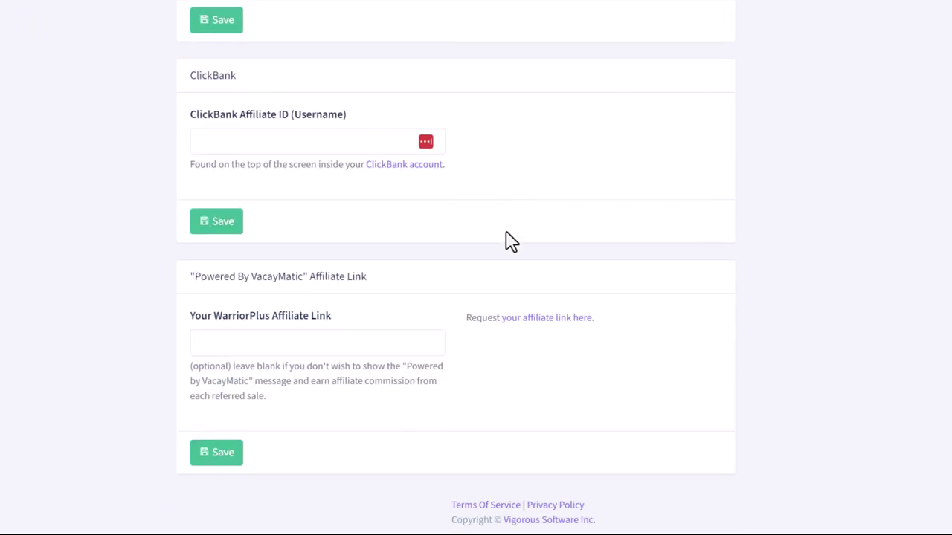
pyautogui.scroll(15, 510, 241)
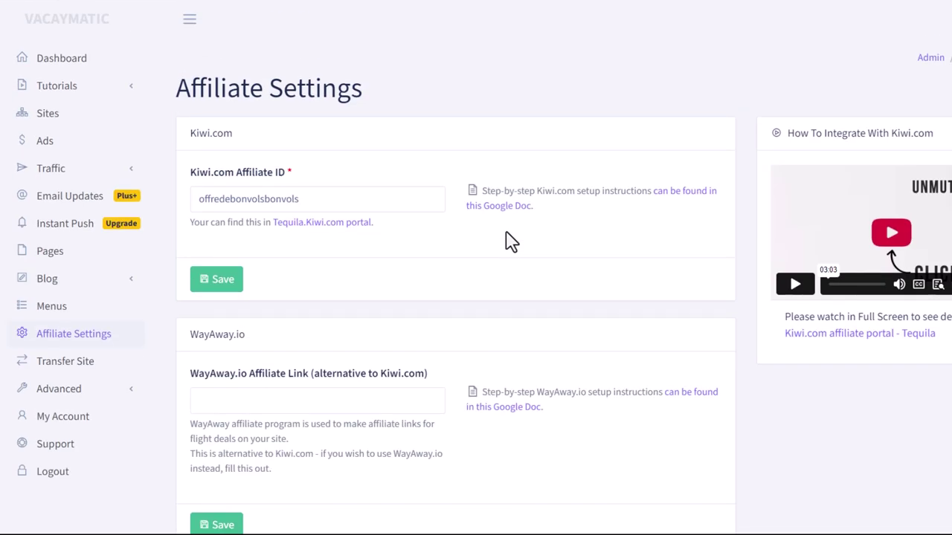
pyautogui.scroll(-2, 501, 246)
pyautogui.scroll(2, 501, 246)
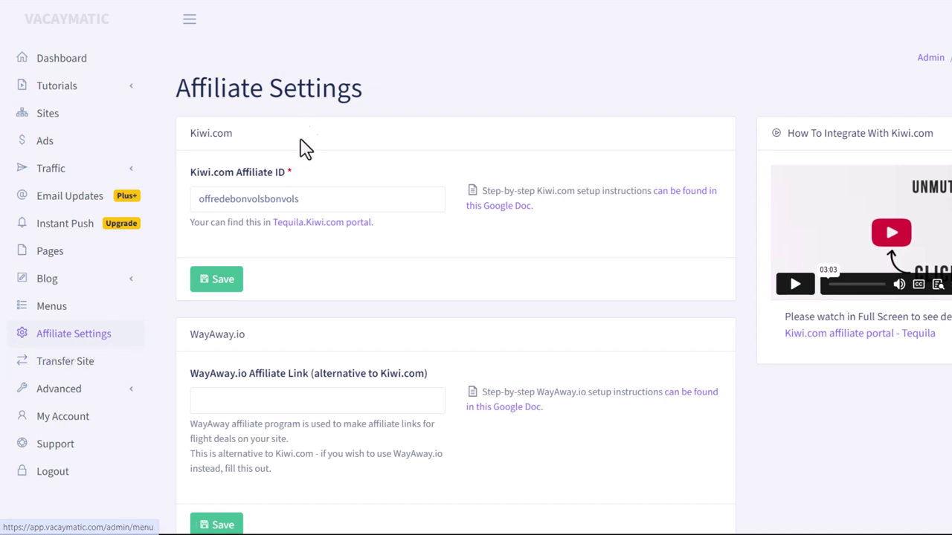
pyautogui.moveTo(192, 171); pyautogui.dragTo(257, 210)
pyautogui.scroll(-2, 253, 198)
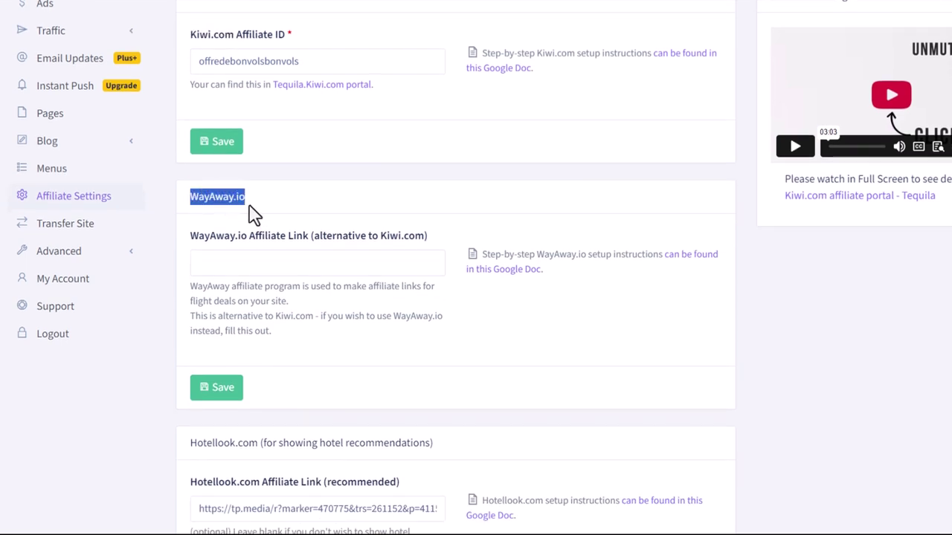
pyautogui.scroll(-2, 298, 215)
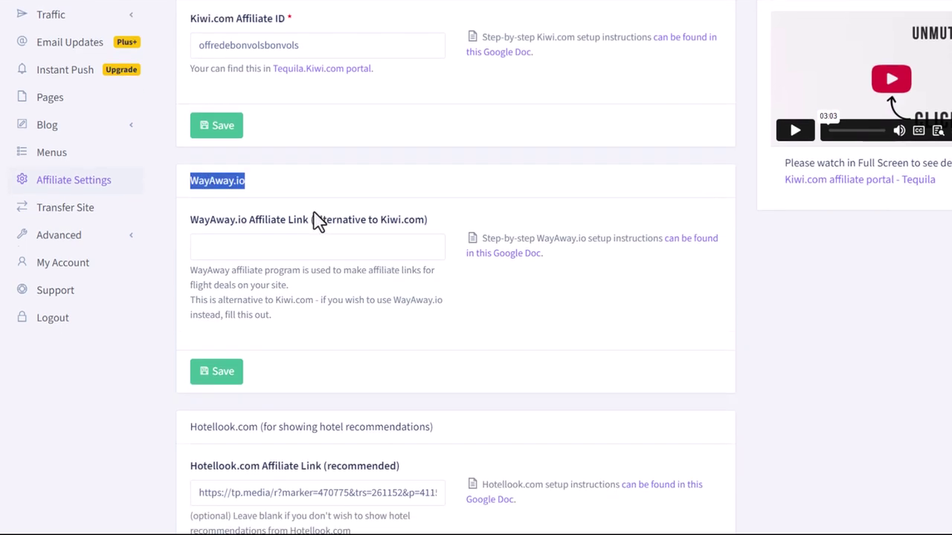
# - Review the Hotellook.com affiliate link and Tiqets.com affiliate ID sections of the affiliate settings
pyautogui.doubleClick(219, 308)
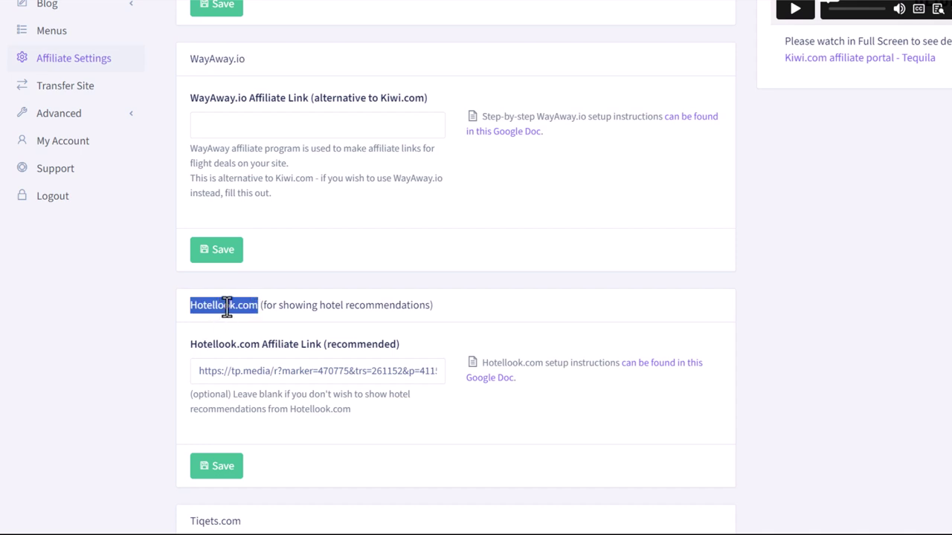
pyautogui.scroll(-2, 283, 311)
pyautogui.moveTo(189, 384); pyautogui.dragTo(290, 394)
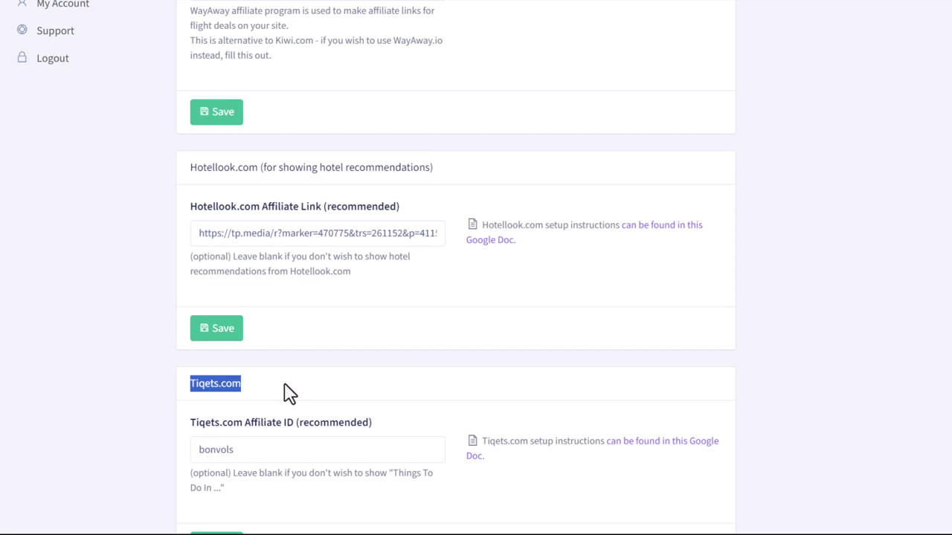
pyautogui.scroll(-7, 298, 392)
pyautogui.scroll(10, 306, 391)
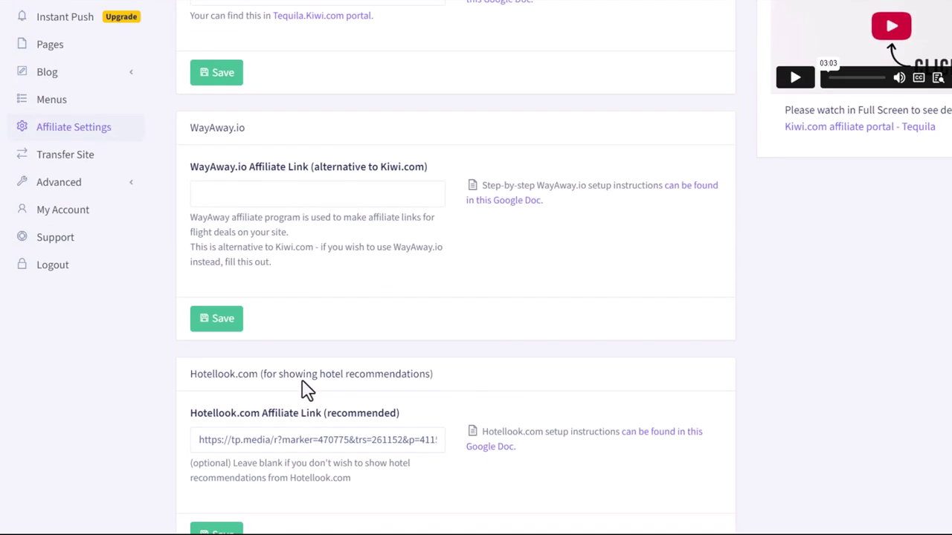
pyautogui.scroll(-2, 307, 390)
pyautogui.scroll(-1, 334, 394)
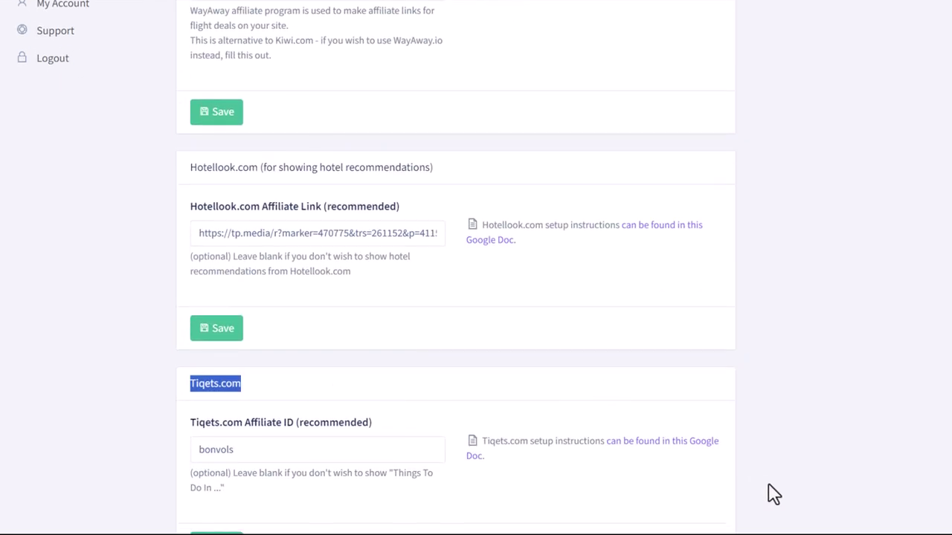
# - Open the Tiqets.com setup instructions in Google Docs and read them from the account creation steps through to the end
pyautogui.click(654, 453)
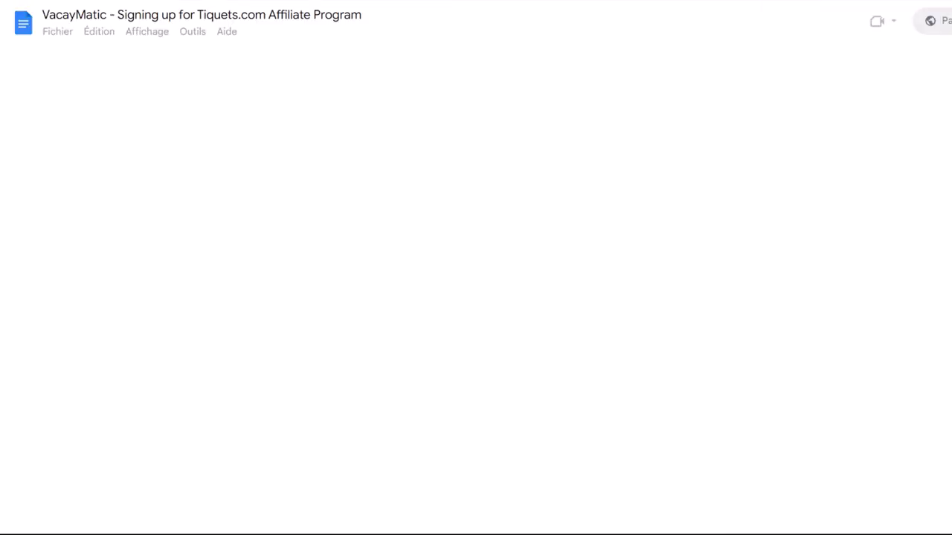
pyautogui.scroll(-1, 565, 171)
pyautogui.scroll(-1, 566, 171)
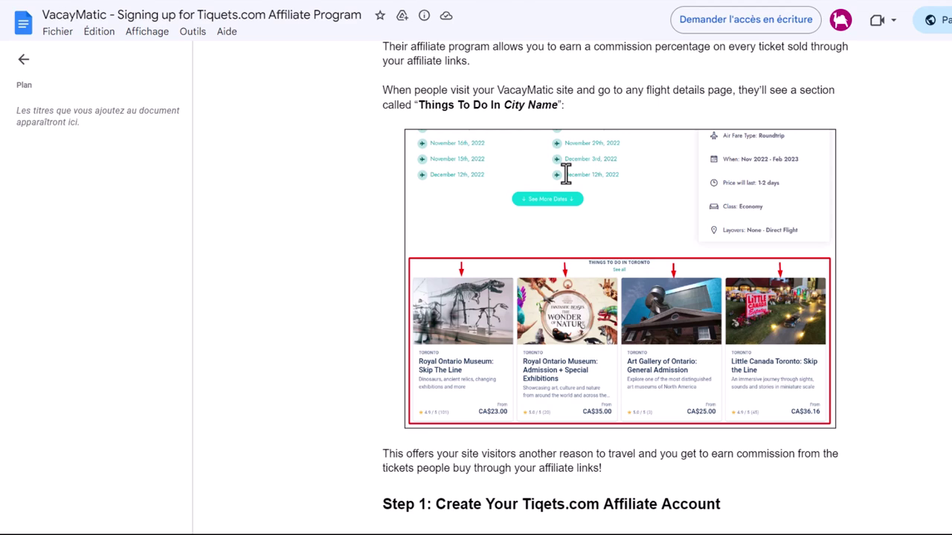
pyautogui.scroll(-4, 576, 190)
pyautogui.scroll(-3, 579, 203)
pyautogui.scroll(-20, 563, 106)
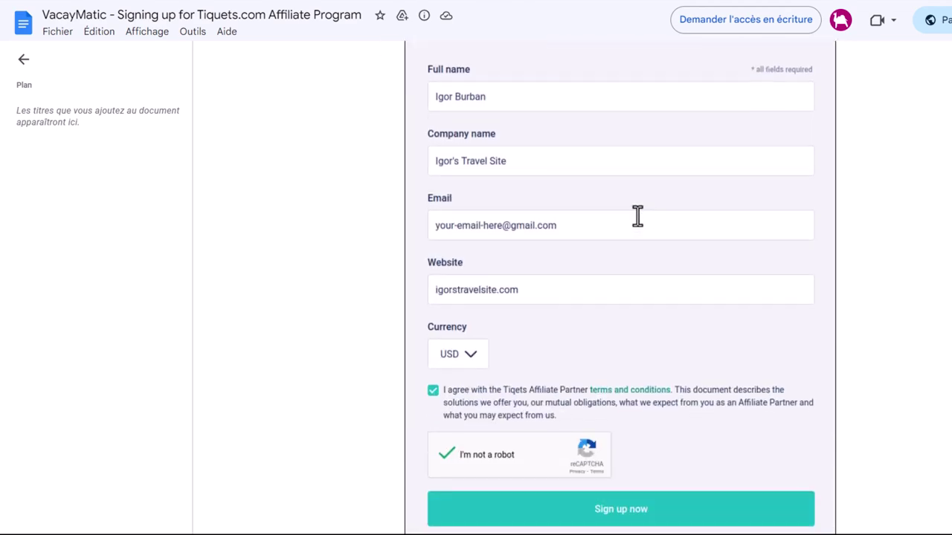
pyautogui.scroll(-15, 644, 220)
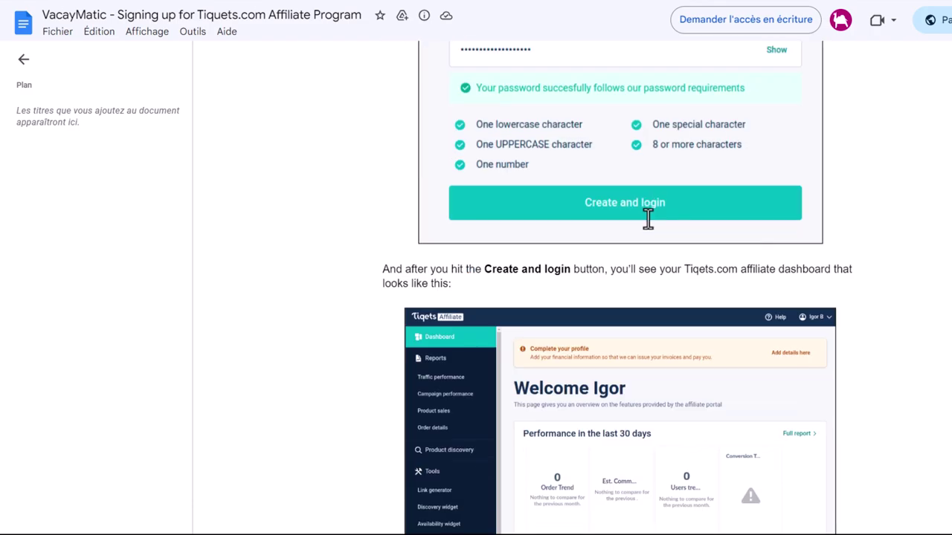
pyautogui.scroll(-10, 653, 217)
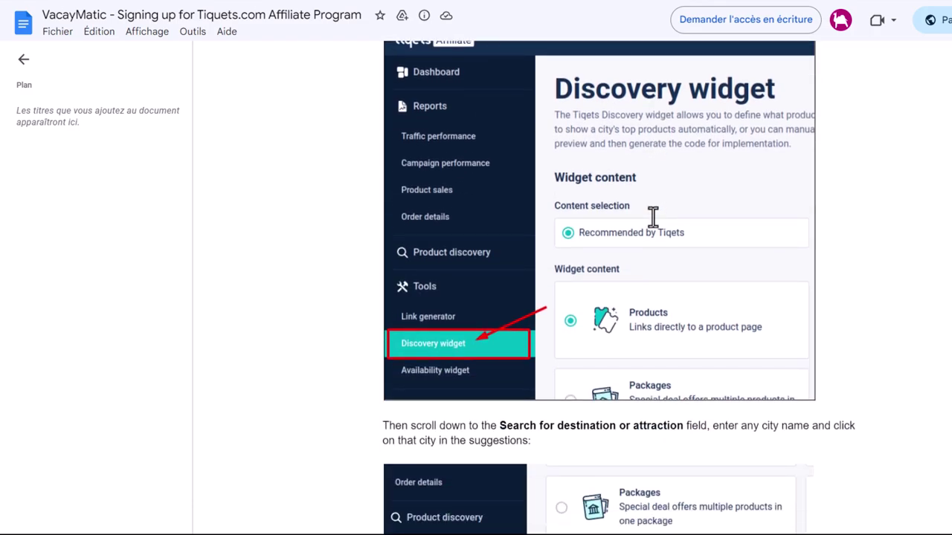
pyautogui.scroll(-15, 653, 216)
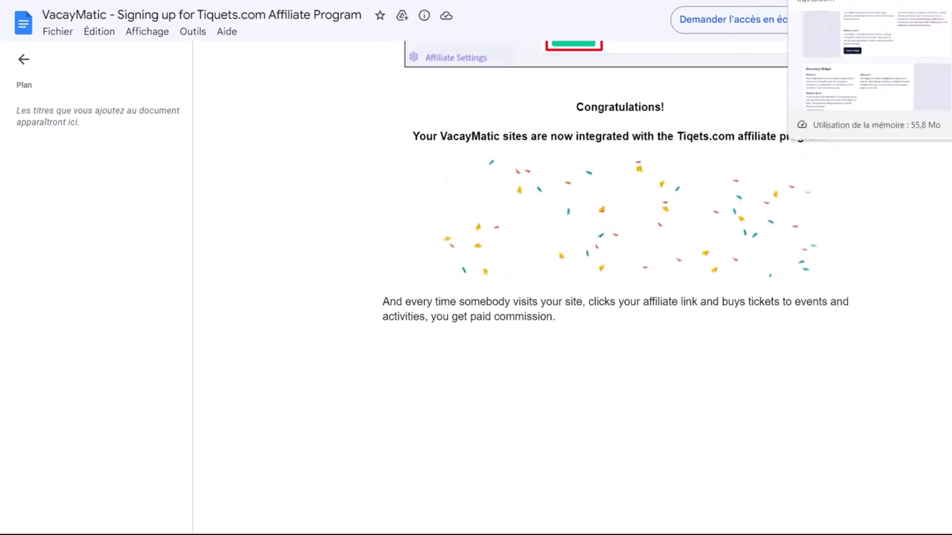
# - Return to VacayMatic, open the BonVols website from the list of sites, and look over its homepage
pyautogui.click(833, 1)
pyautogui.scroll(6, 320, 167)
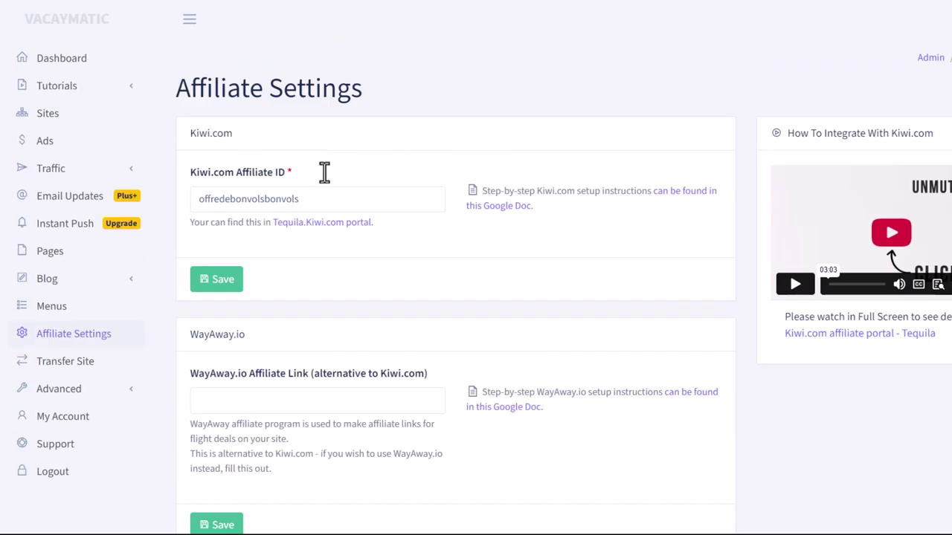
pyautogui.click(45, 119)
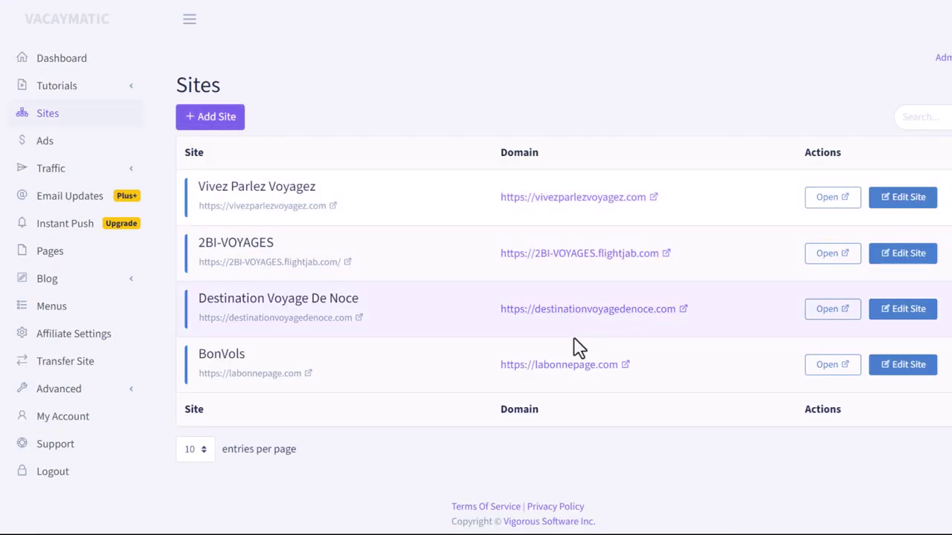
pyautogui.click(838, 374)
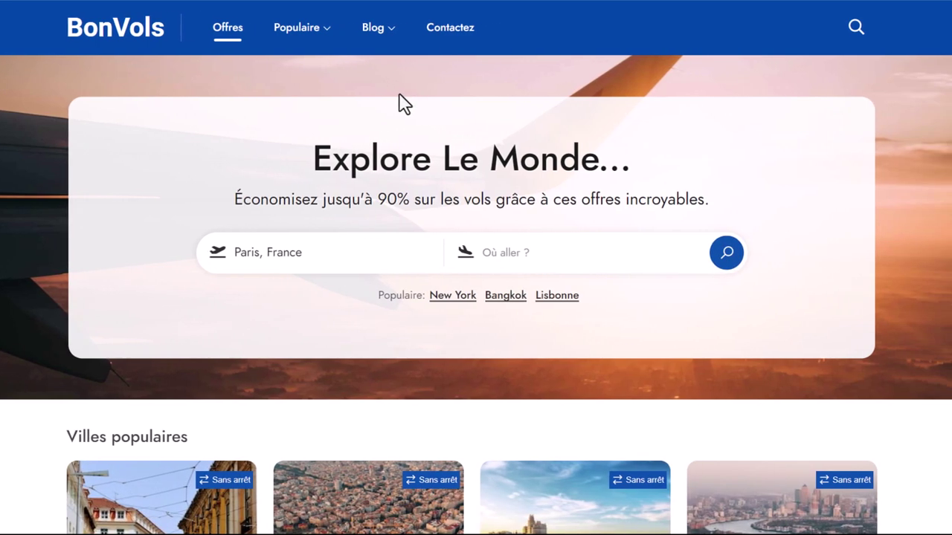
pyautogui.scroll(-3, 453, 102)
pyautogui.scroll(-4, 397, 104)
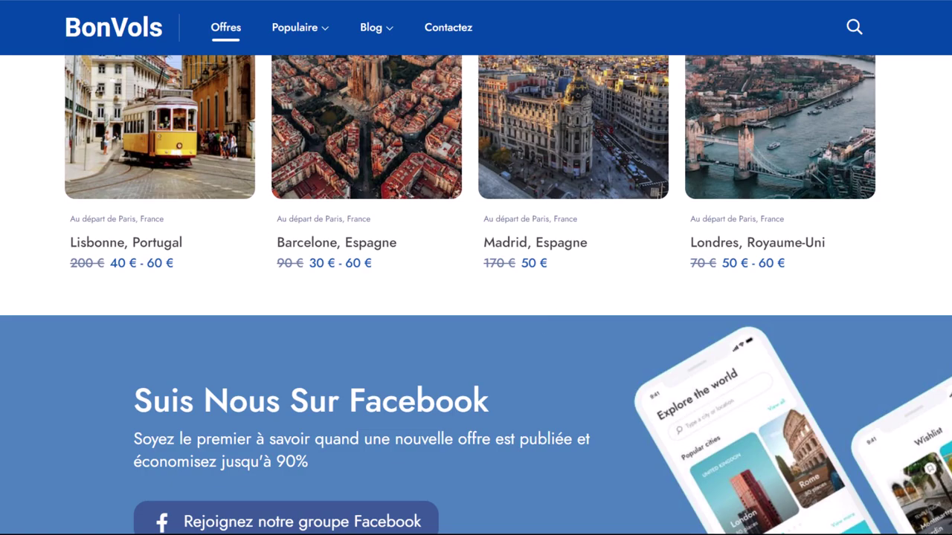
# - Return to the VacayMatic sites list, open BonVols for editing, and look through its site settings
pyautogui.click(781, 0)
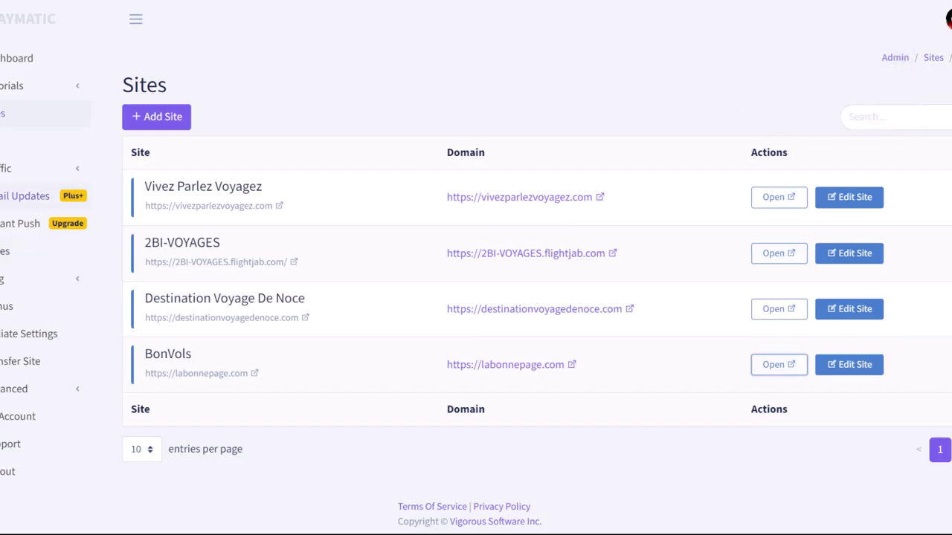
pyautogui.click(855, 372)
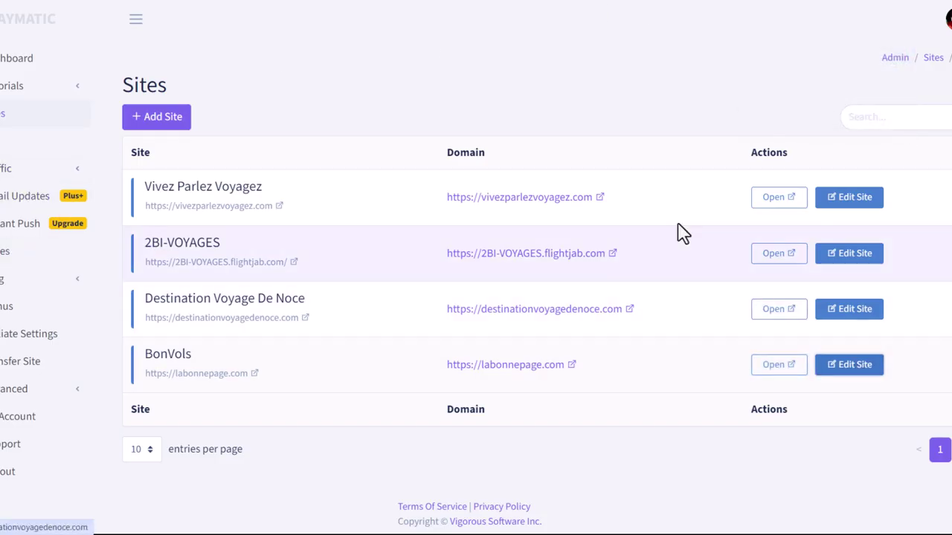
pyautogui.scroll(-10, 436, 300)
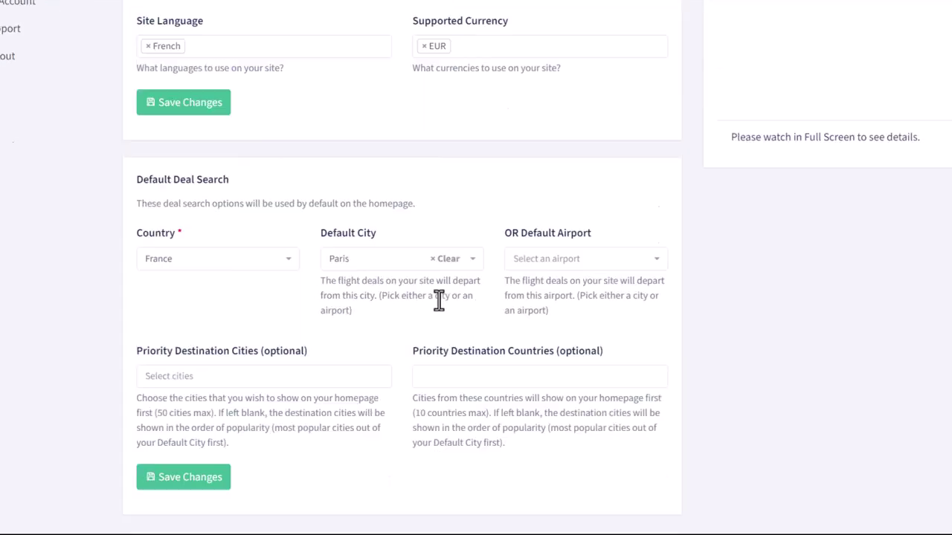
pyautogui.scroll(-15, 441, 305)
pyautogui.scroll(4, 438, 302)
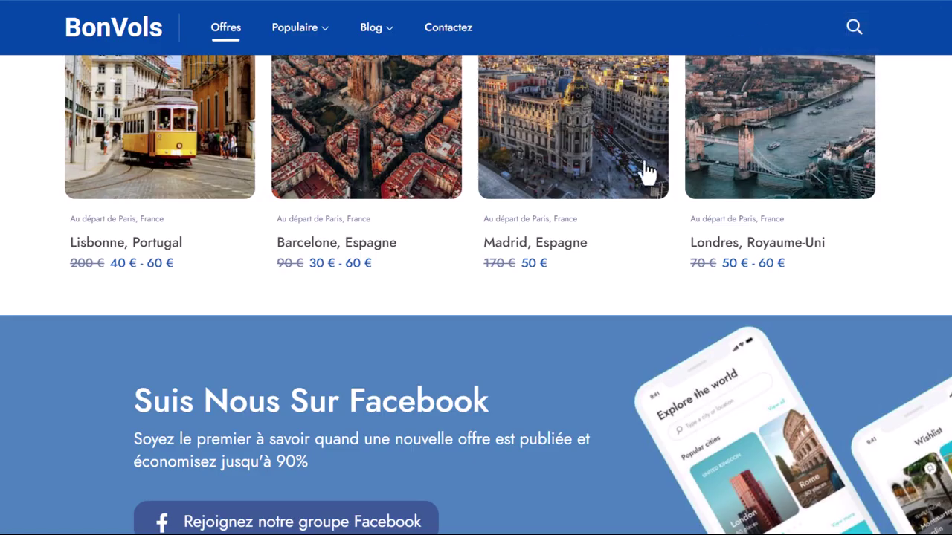
# - Switch back to the BonVols website and examine its flight search, popular cities and further destination deals
pyautogui.scroll(-1, 637, 170)
pyautogui.scroll(2, 595, 228)
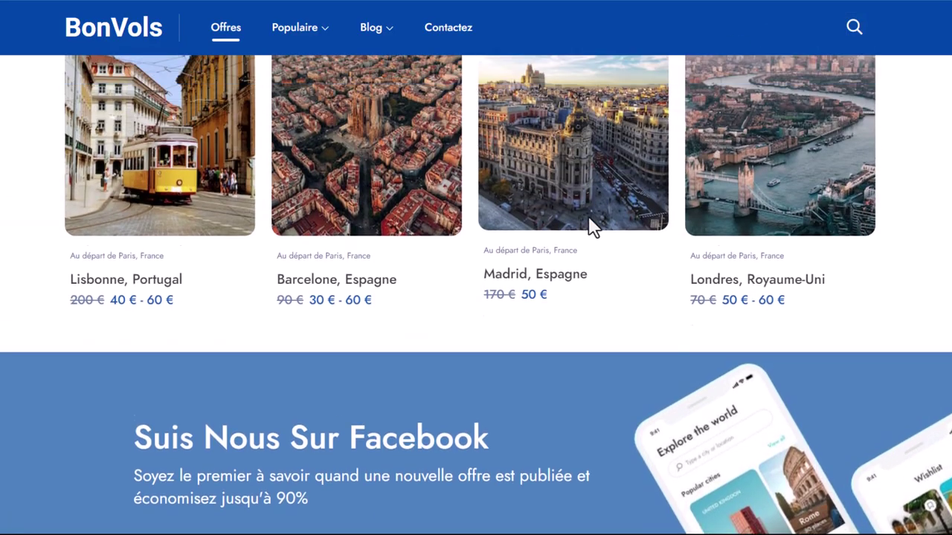
pyautogui.scroll(2, 591, 226)
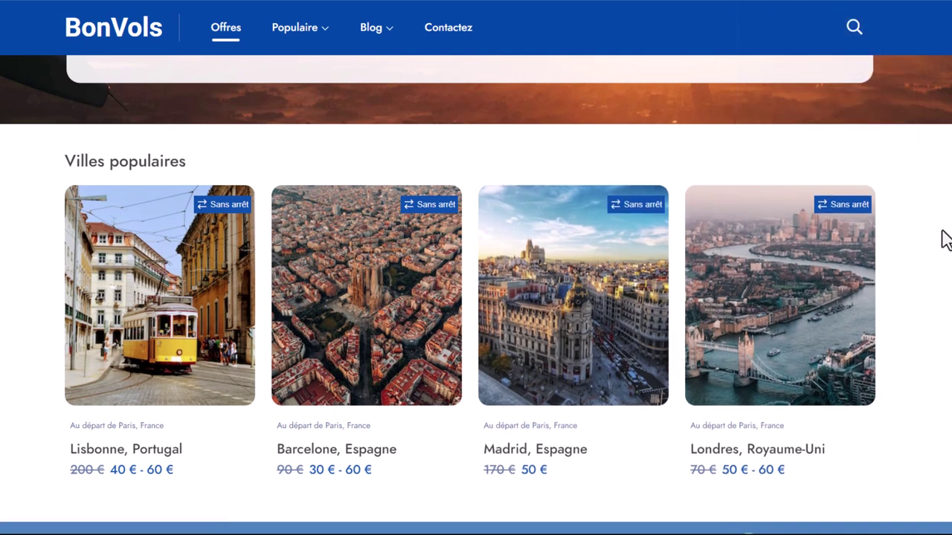
pyautogui.scroll(4, 944, 240)
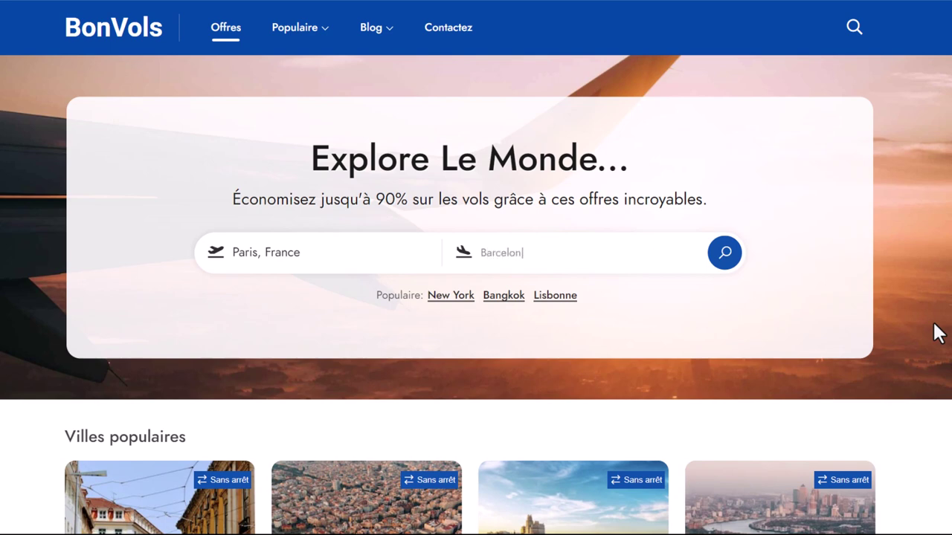
pyautogui.scroll(-12, 938, 334)
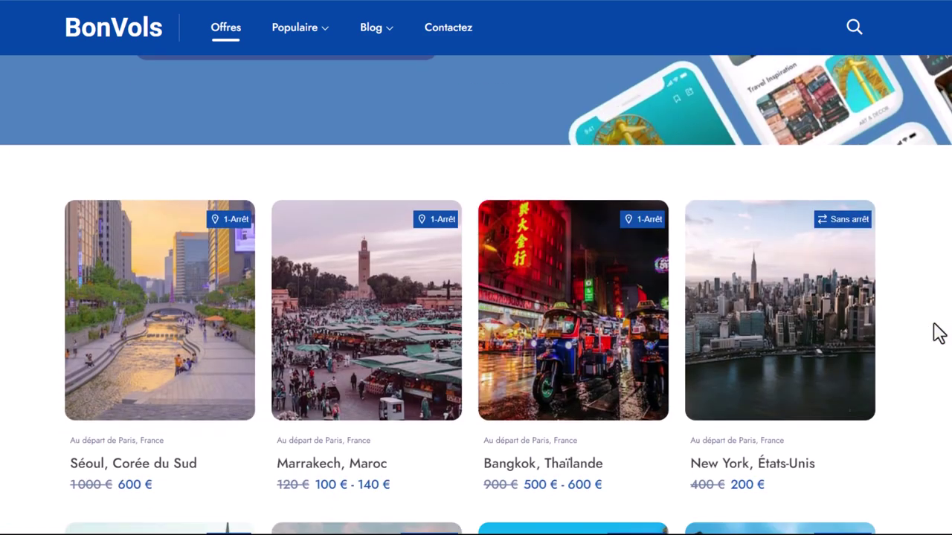
pyautogui.scroll(4, 938, 333)
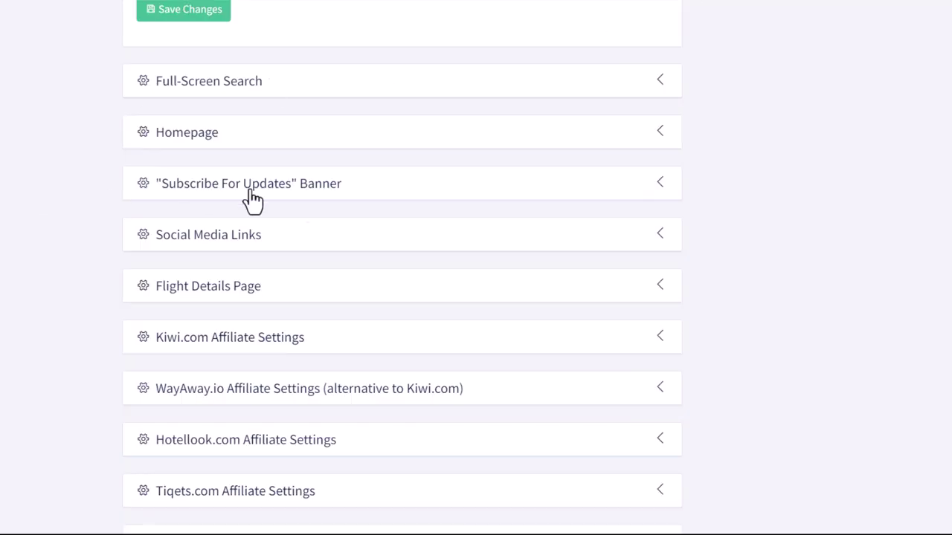
# - Return to VacayMatic, look over the introductory traffic tutorials, and open the posting schedules
pyautogui.scroll(20, 253, 199)
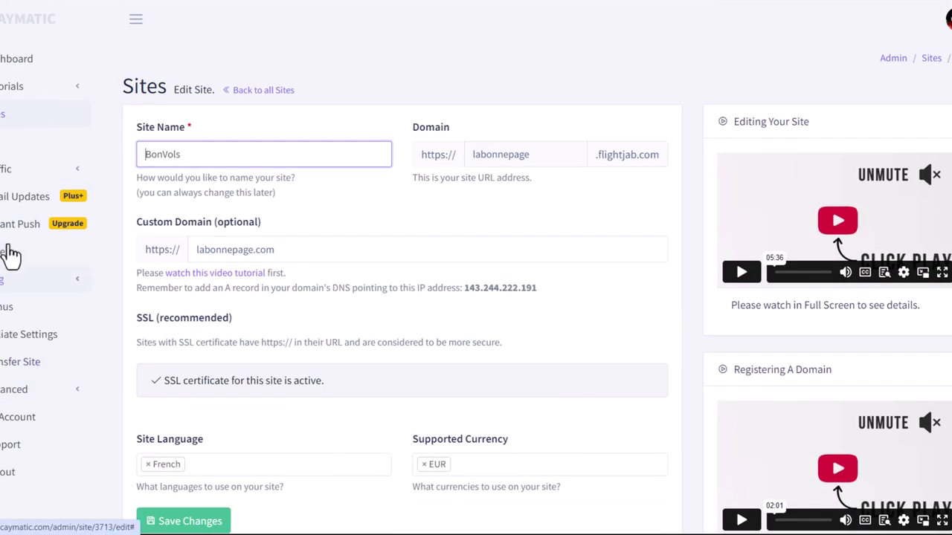
pyautogui.click(9, 171)
pyautogui.click(18, 209)
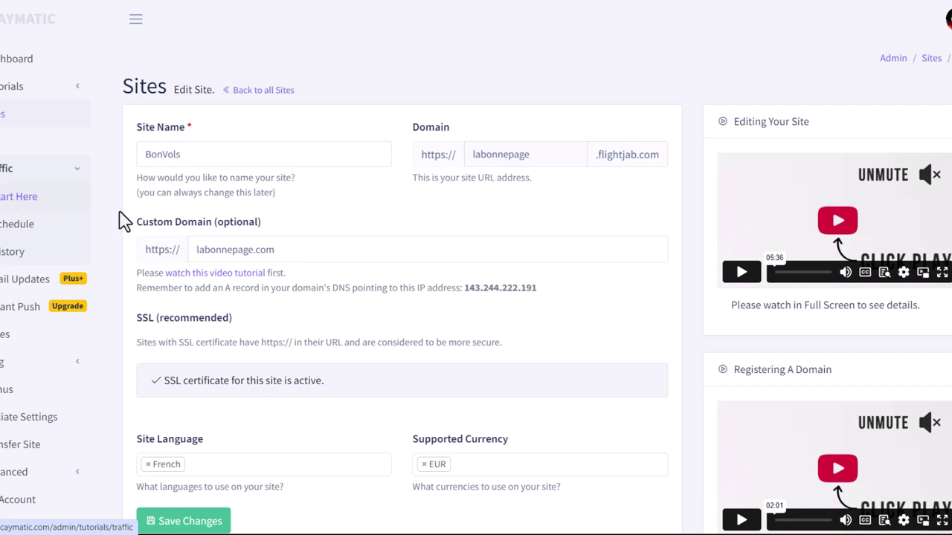
pyautogui.scroll(-2, 103, 249)
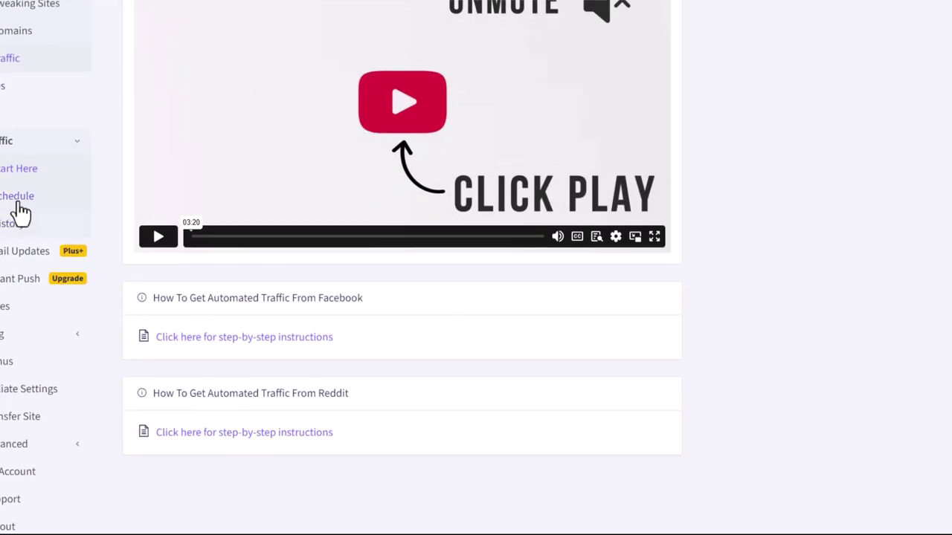
pyautogui.click(20, 207)
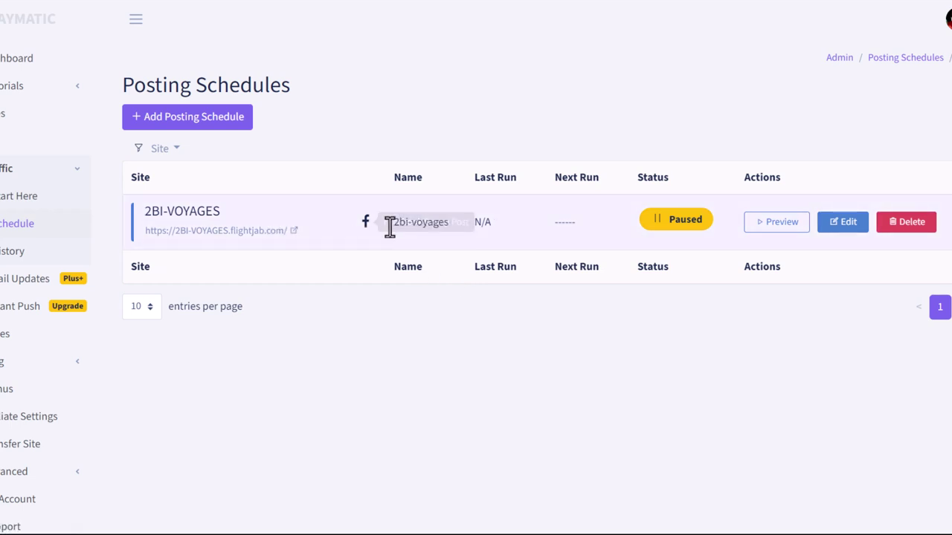
# - Start a new posting schedule with frequency Every 6 Hours and traffic source Reddit Post, and look over its post title and message
pyautogui.click(227, 121)
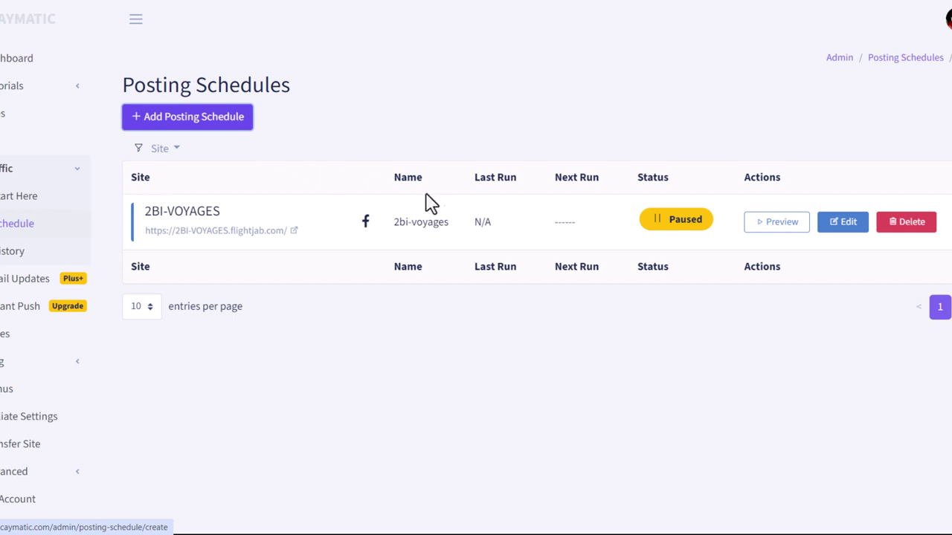
pyautogui.click(478, 170)
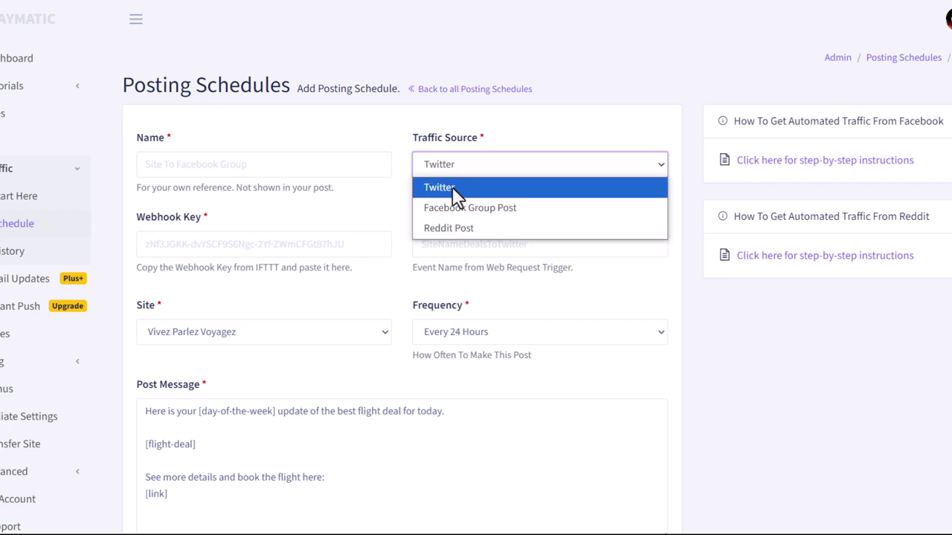
pyautogui.click(548, 338)
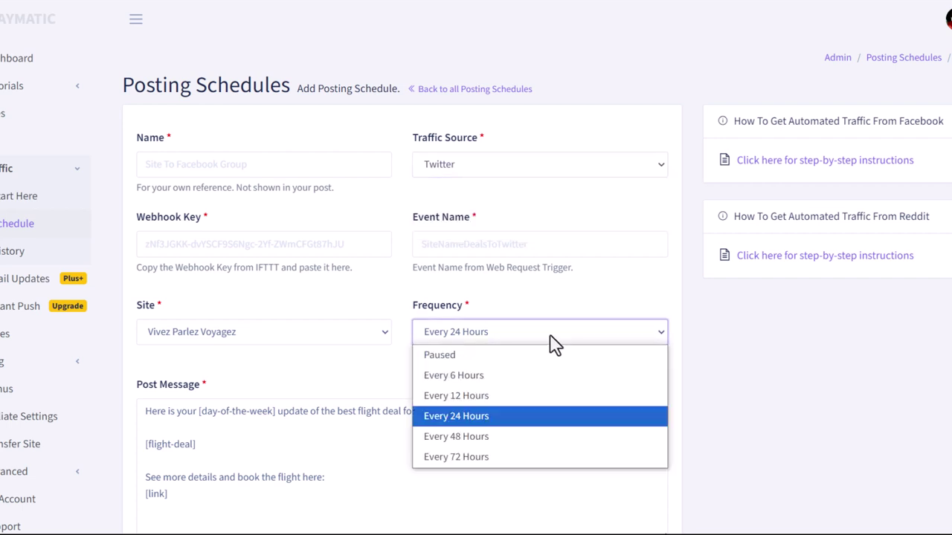
pyautogui.click(472, 376)
pyautogui.click(503, 169)
pyautogui.click(466, 230)
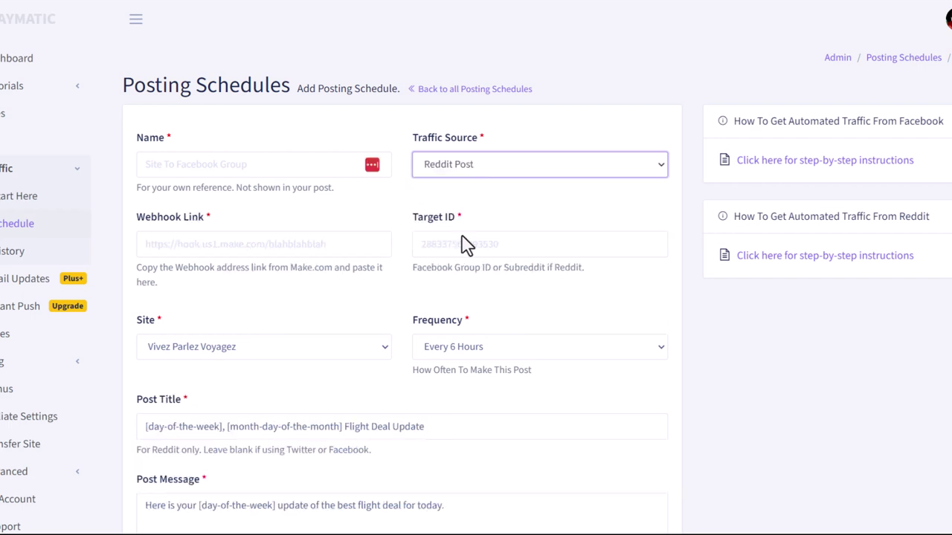
pyautogui.scroll(-4, 461, 246)
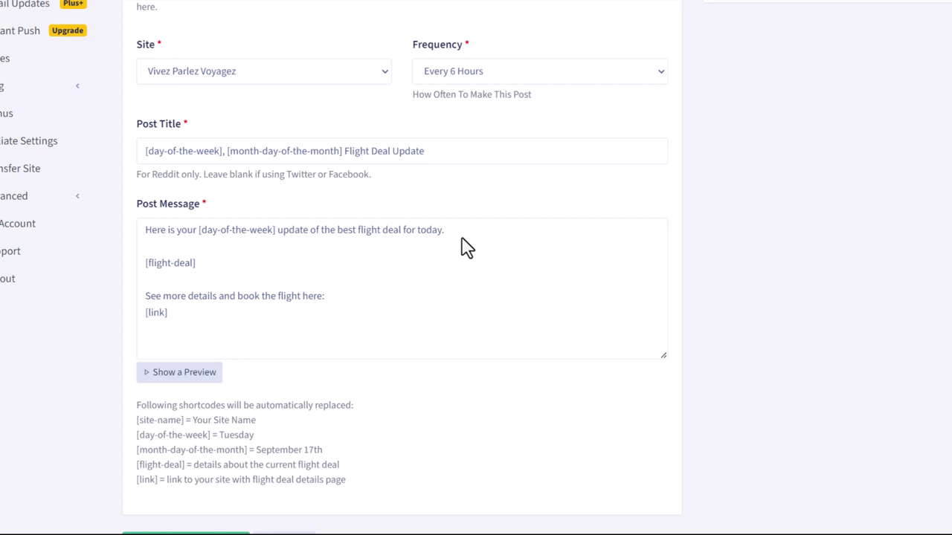
pyautogui.scroll(4, 465, 243)
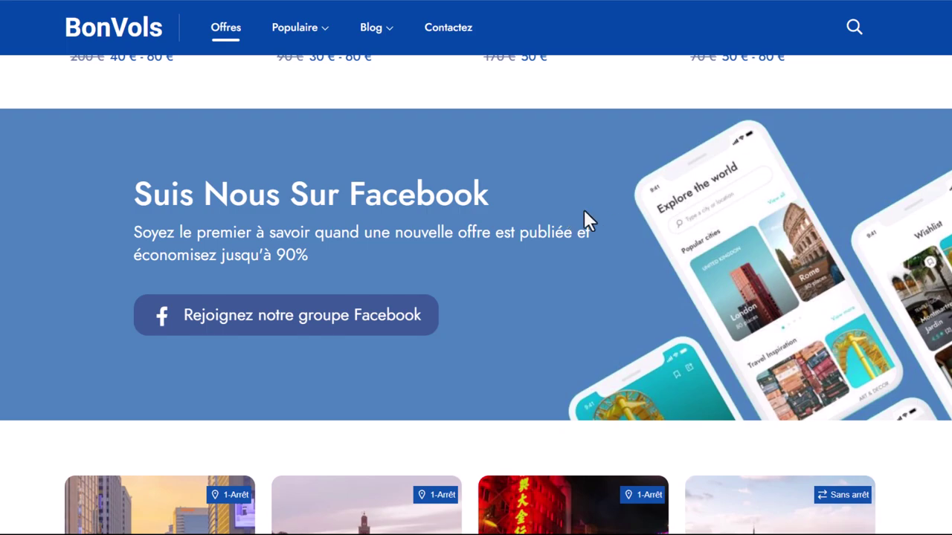
# - Go back to the BonVols homepage and look over its search banner and popular cities once more
pyautogui.scroll(10, 584, 210)
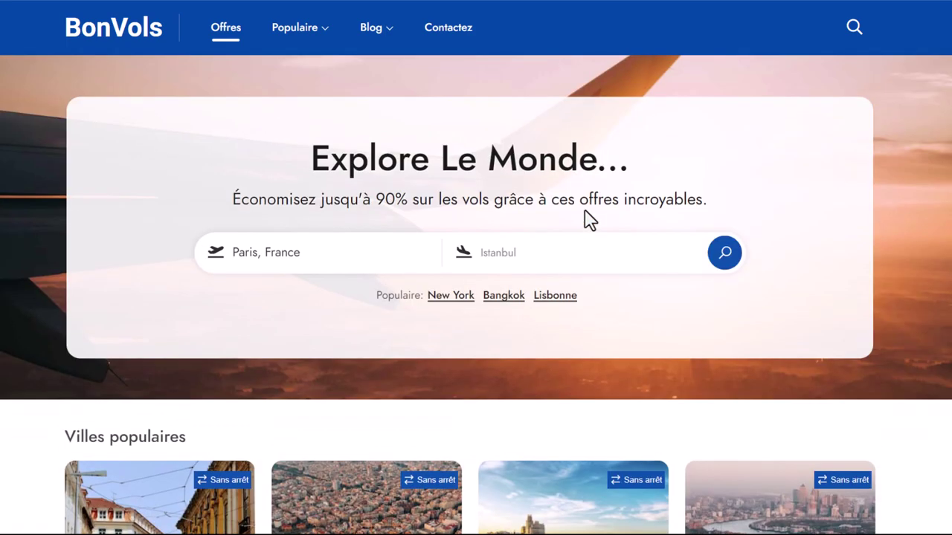
pyautogui.scroll(-6, 588, 218)
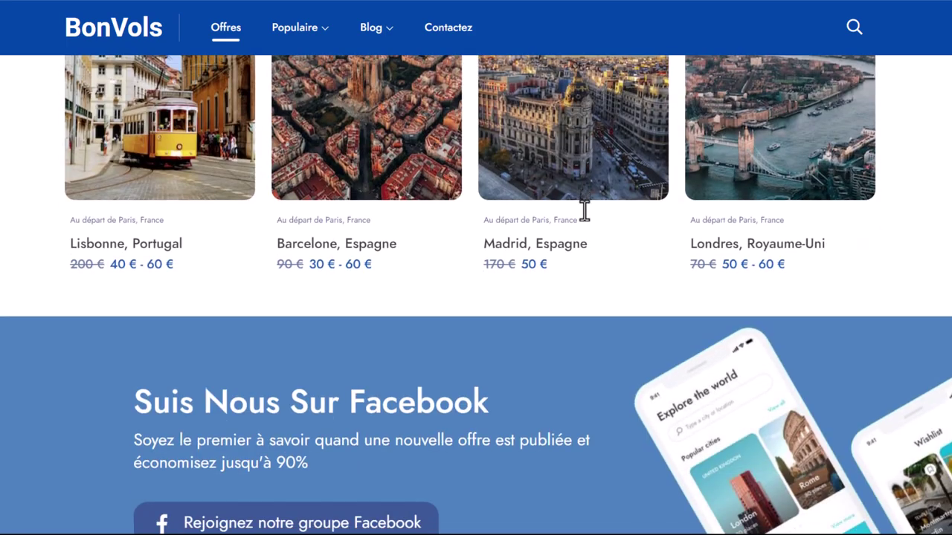
# - Look over the homepage's Facebook group section and return to the popular cities
pyautogui.scroll(-4, 279, 371)
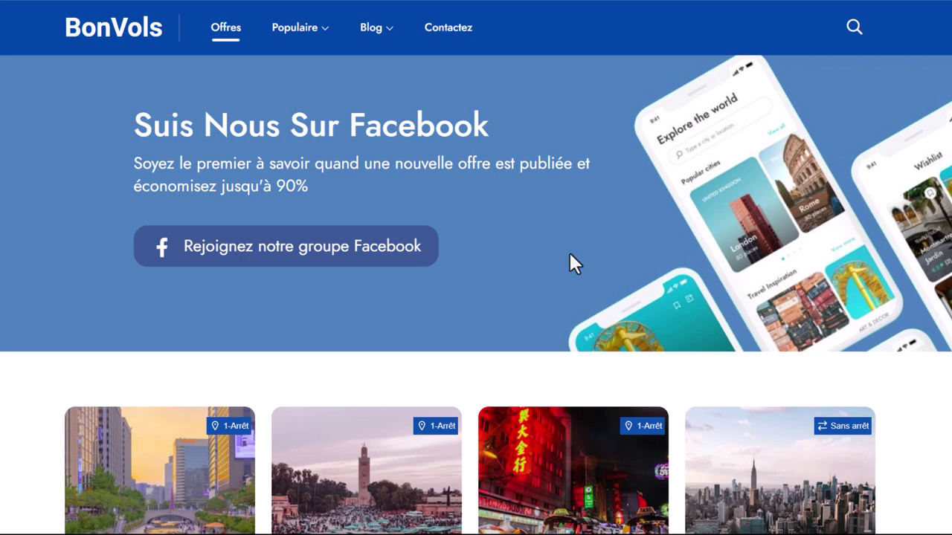
pyautogui.scroll(-5, 569, 257)
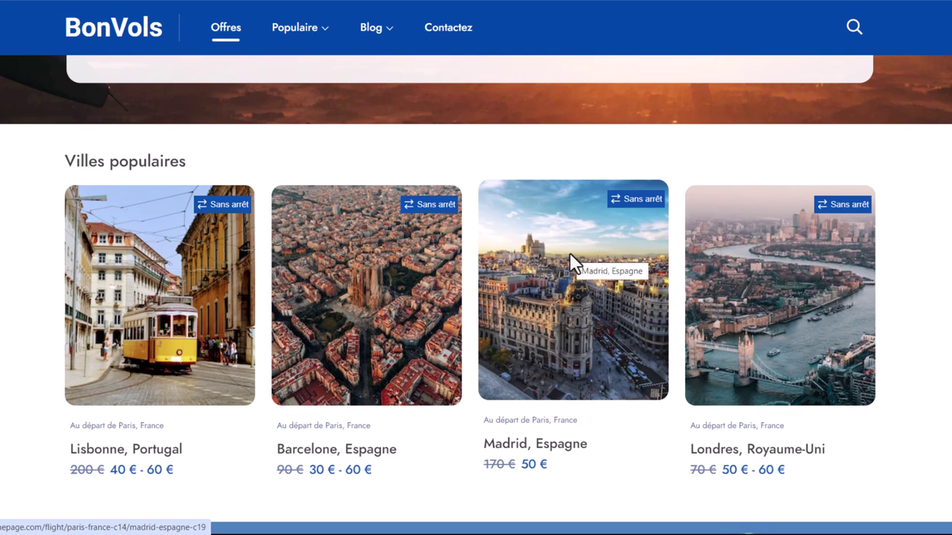
pyautogui.scroll(4, 570, 261)
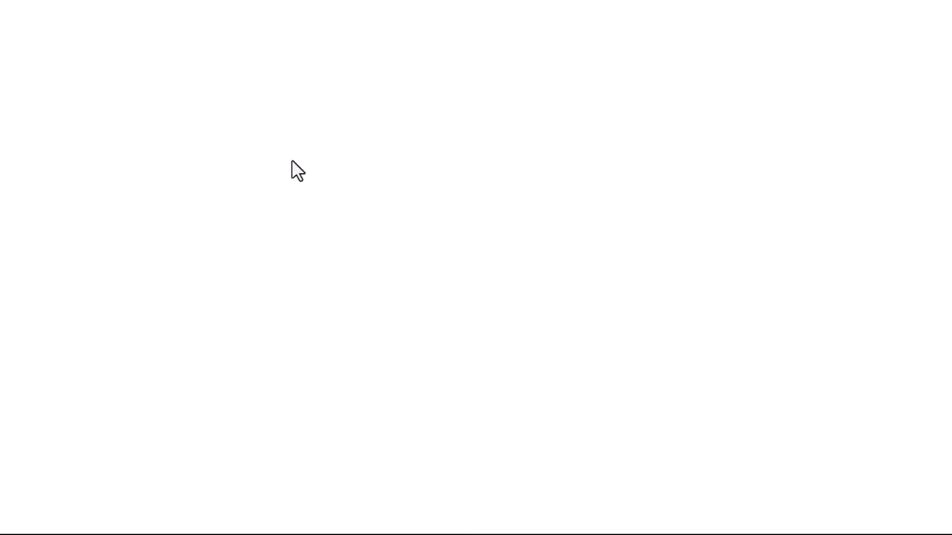
# - Switch to Fliki's pricing page, compare its plans, and highlight the Free plan's monthly credit allowance
pyautogui.scroll(3, 370, 166)
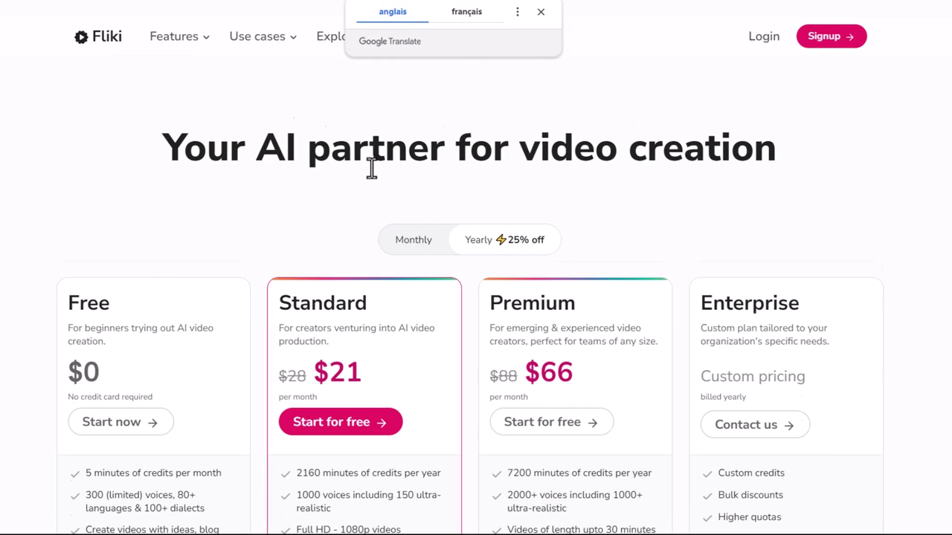
pyautogui.scroll(-3, 181, 355)
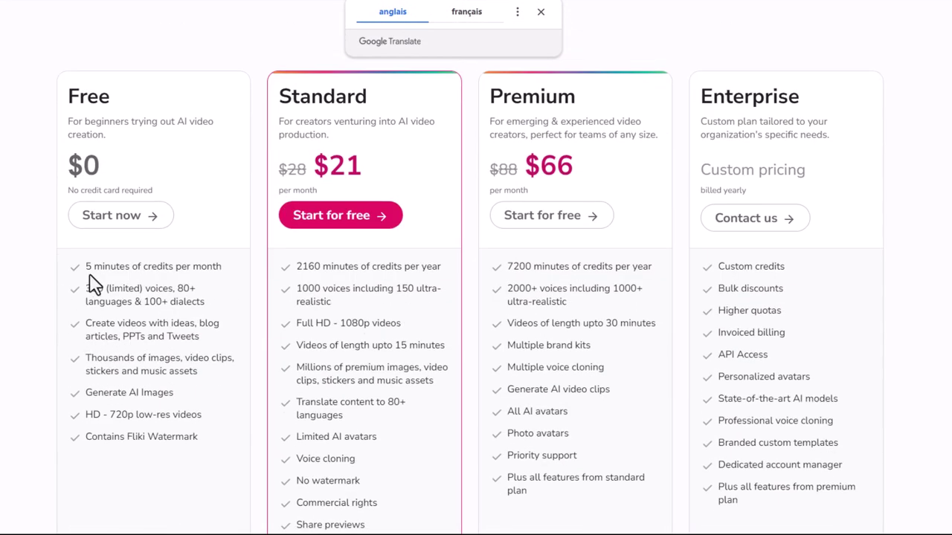
pyautogui.moveTo(86, 268); pyautogui.dragTo(245, 266)
pyautogui.scroll(3, 244, 272)
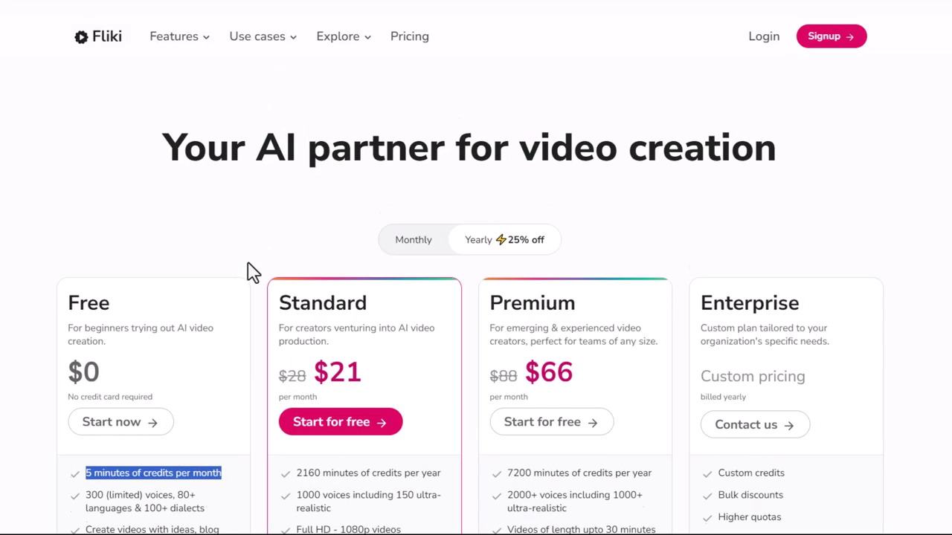
# - Open Fliki's homepage and examine its overview of how videos are created with AI voices
pyautogui.click(100, 59)
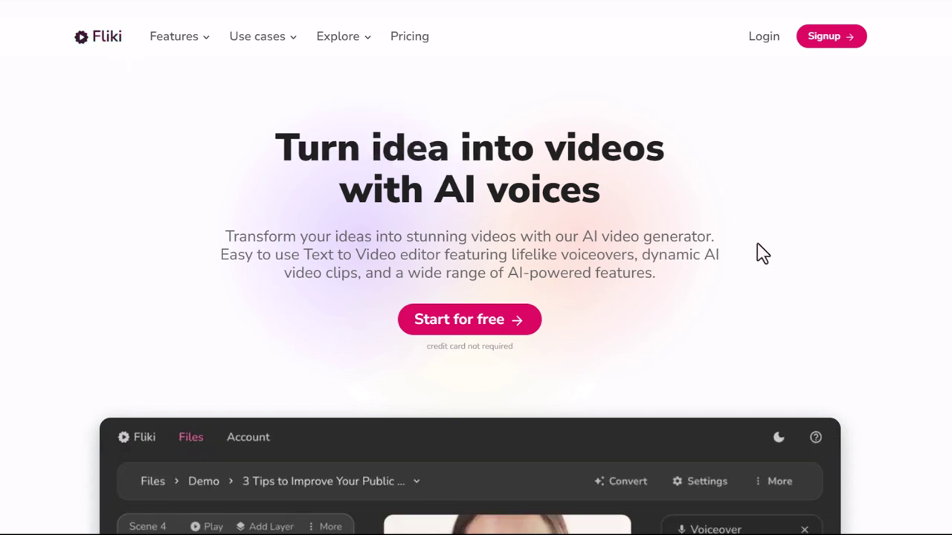
pyautogui.scroll(-10, 762, 253)
pyautogui.scroll(-10, 762, 253)
pyautogui.scroll(3, 762, 253)
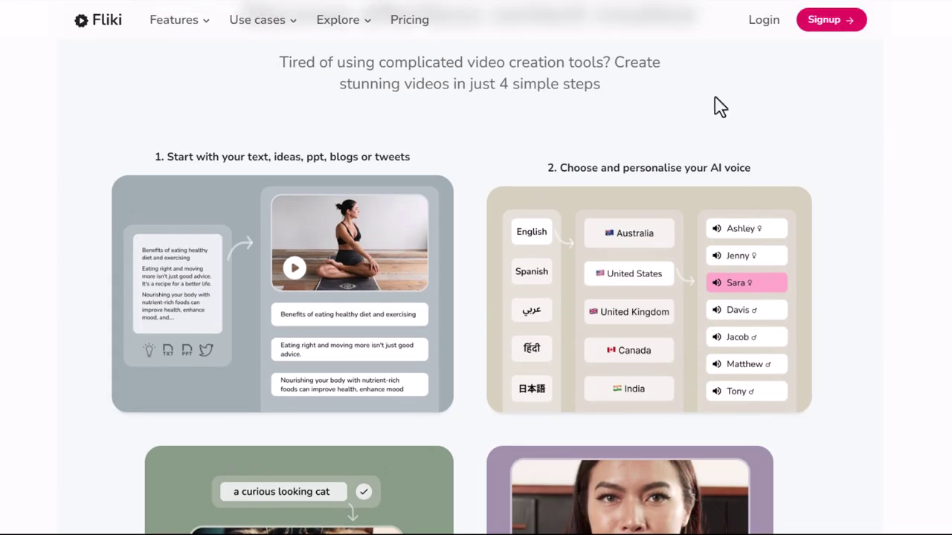
# - Return to the BonVols homepage and look over its flight offers, popular countries, blog news and footer
pyautogui.click(773, 2)
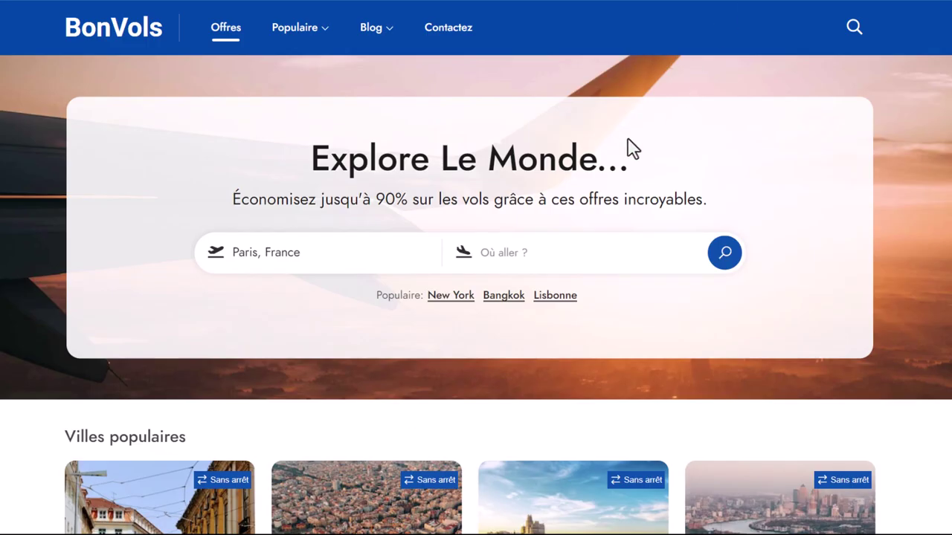
pyautogui.scroll(-6, 603, 249)
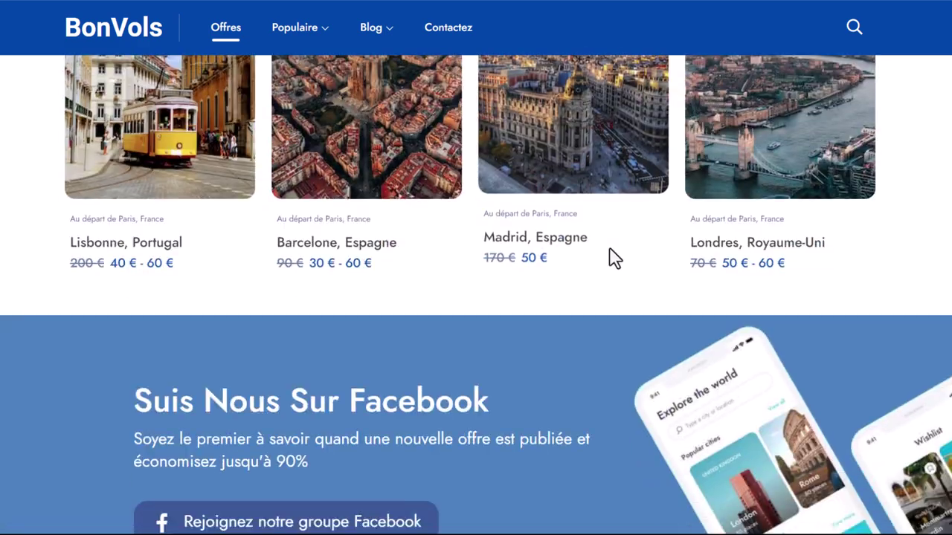
pyautogui.scroll(-8, 605, 223)
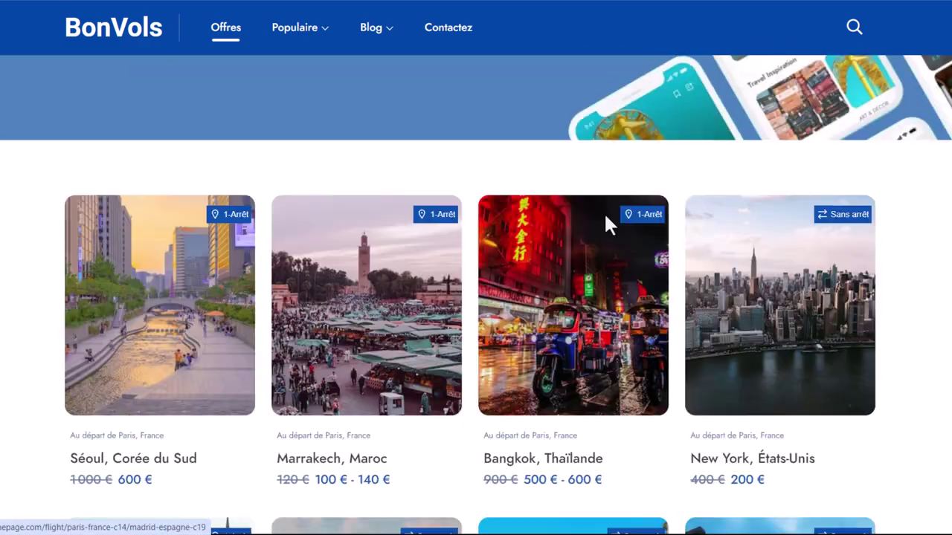
pyautogui.scroll(-15, 608, 229)
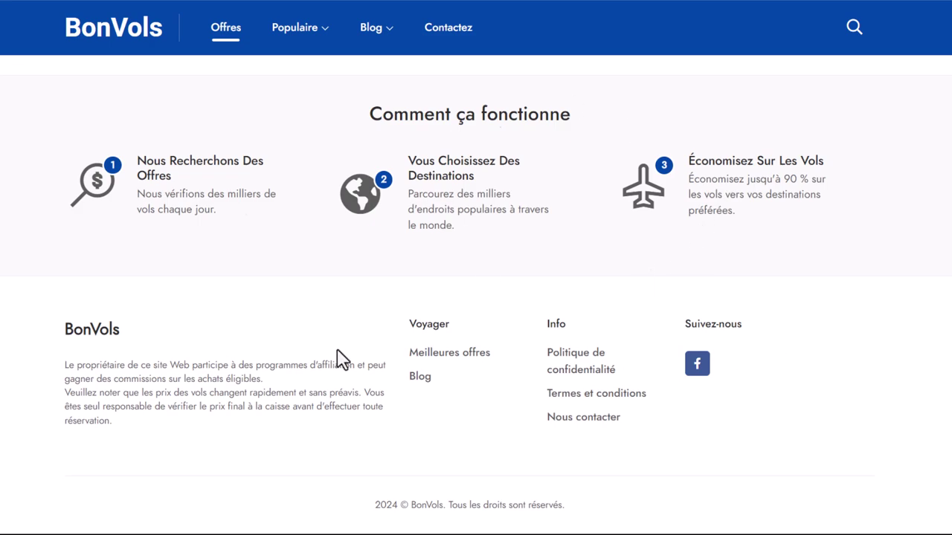
pyautogui.scroll(8, 684, 245)
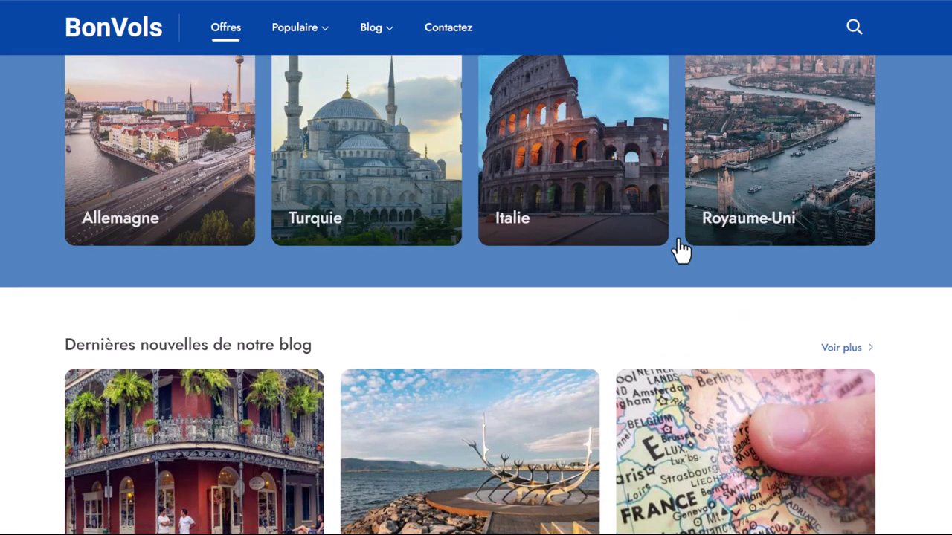
pyautogui.scroll(8, 680, 251)
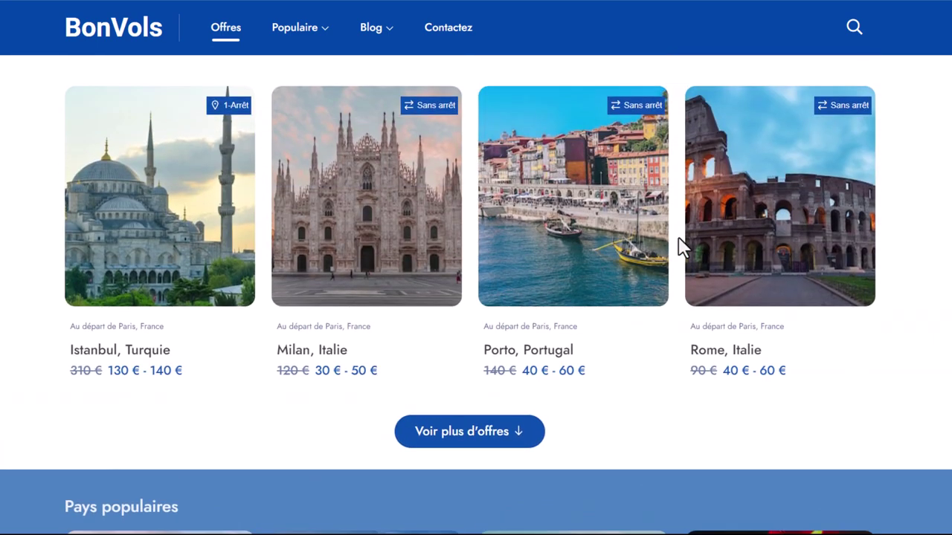
# - Open the Paris to Porto flight deal, examine its fare details and booking box, and highlight the price
pyautogui.click(602, 234)
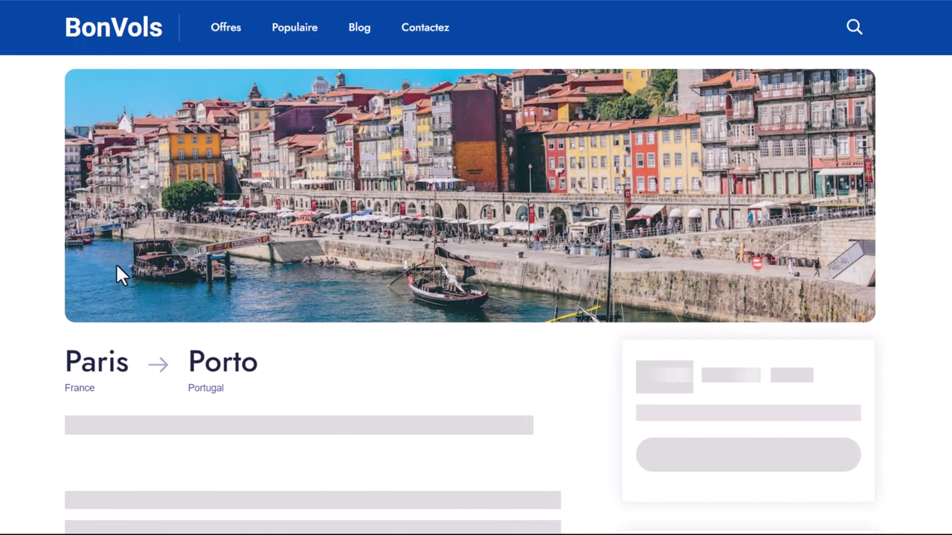
pyautogui.scroll(-3, 329, 347)
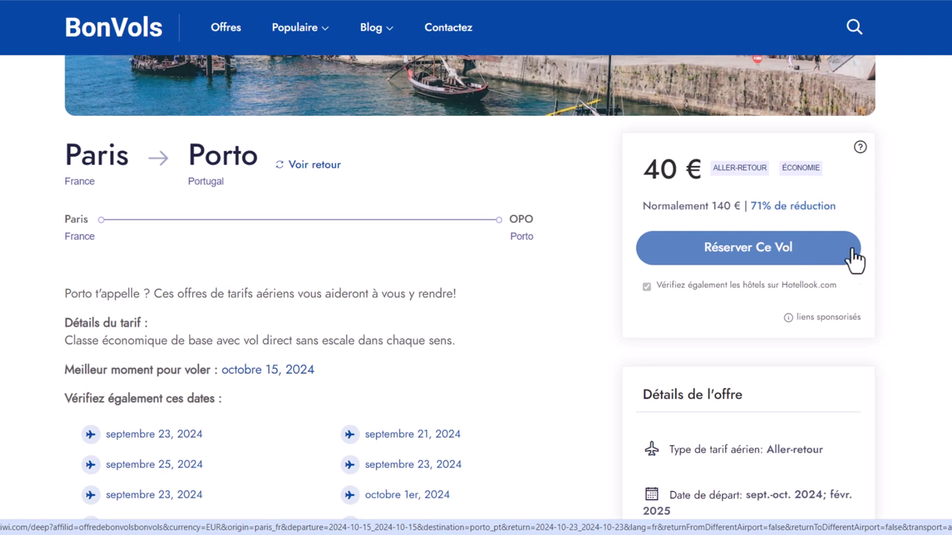
pyautogui.scroll(3, 815, 236)
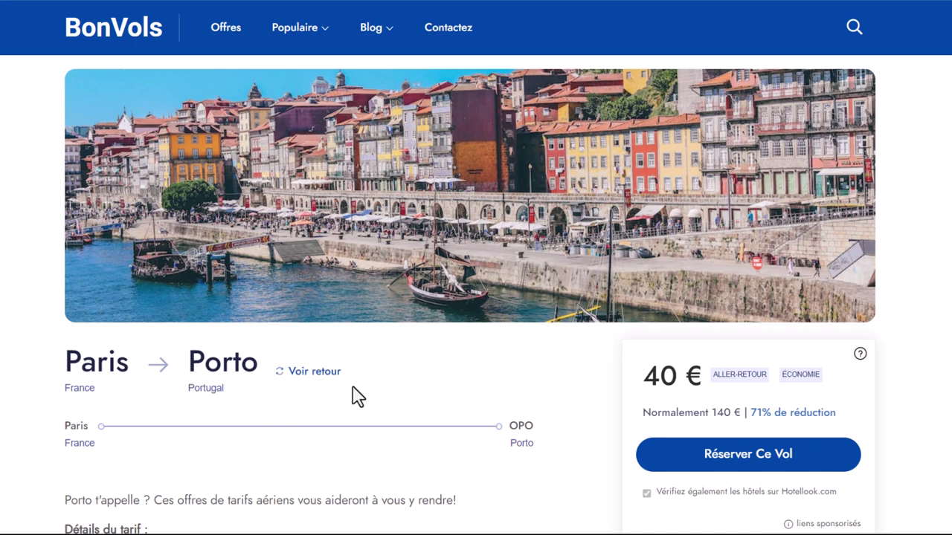
pyautogui.doubleClick(647, 377)
pyautogui.moveTo(714, 371); pyautogui.dragTo(715, 372)
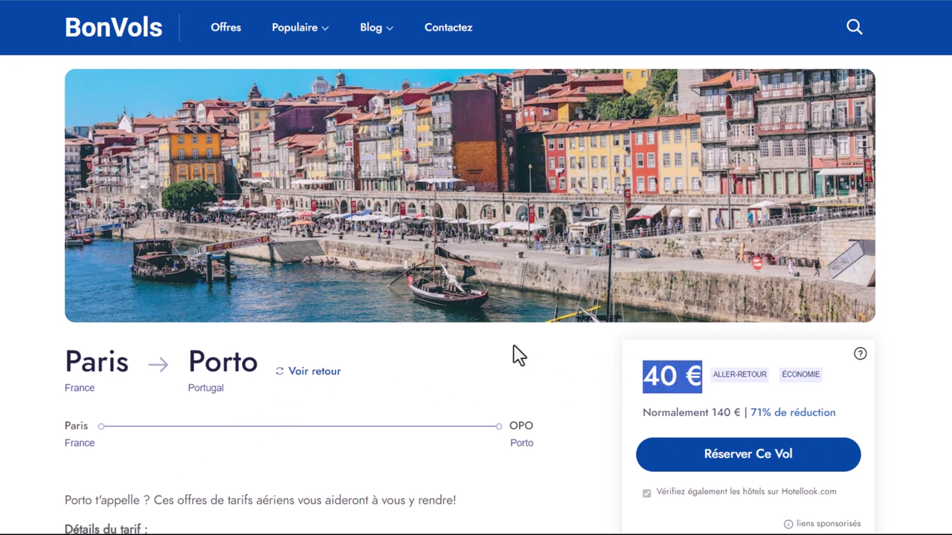
pyautogui.scroll(-2, 531, 357)
pyautogui.scroll(2, 516, 354)
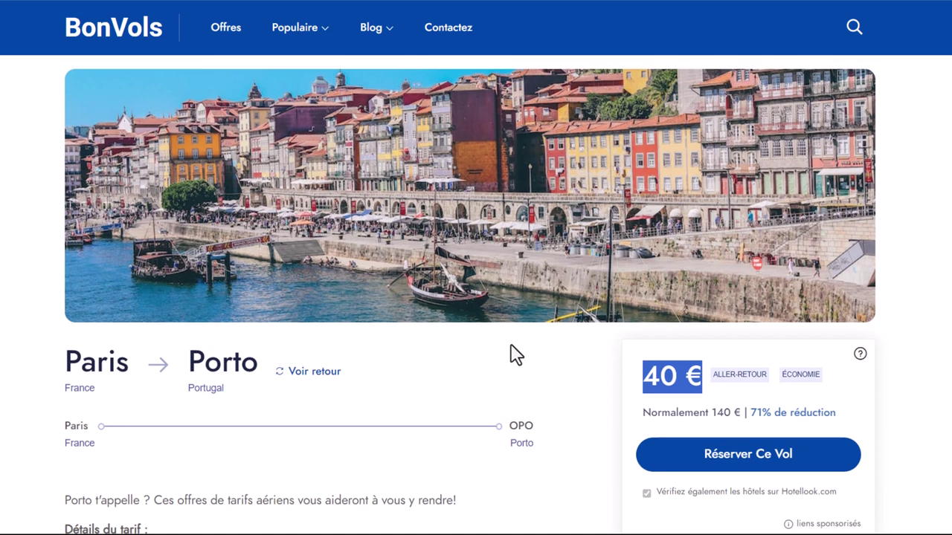
# - Go back to the BonVols homepage, highlight the savings claim in the search banner, and clear the highlight
pyautogui.click(144, 36)
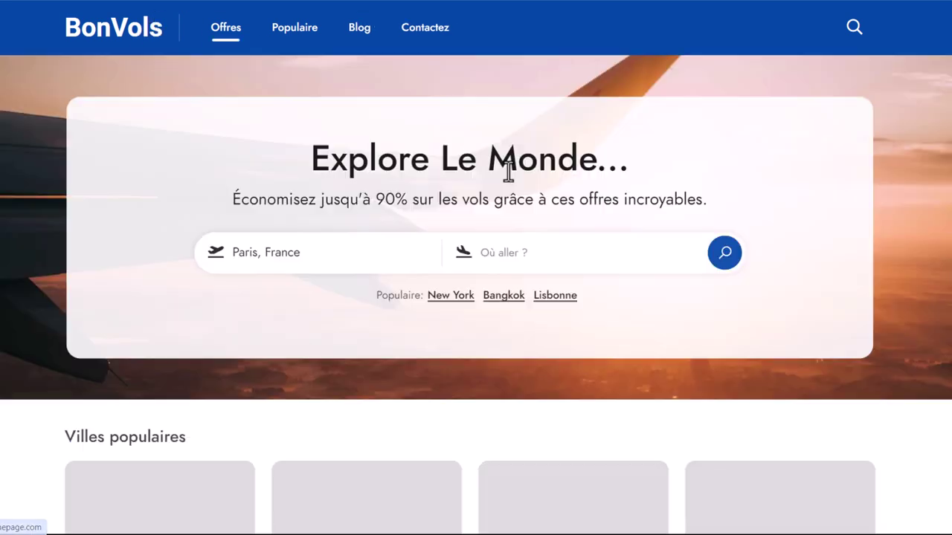
pyautogui.moveTo(241, 199); pyautogui.dragTo(442, 199)
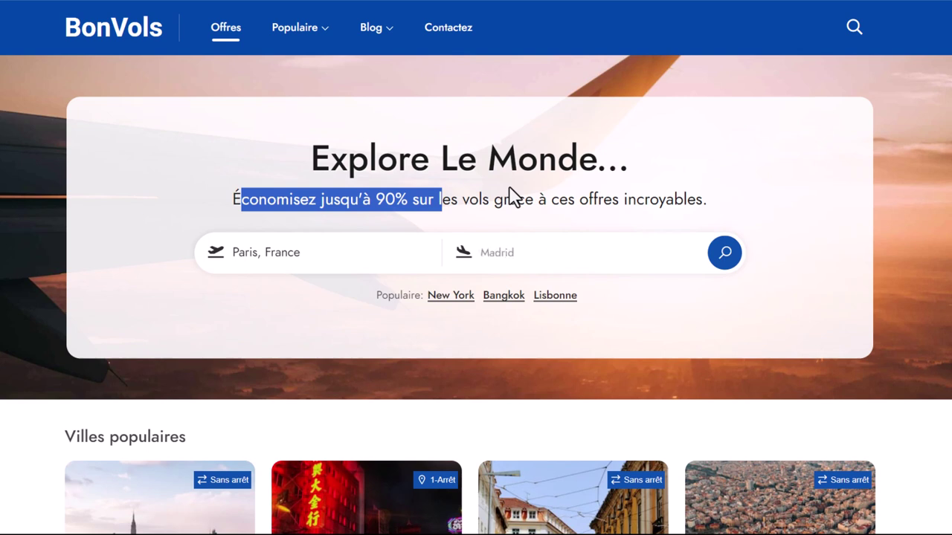
pyautogui.scroll(-2, 511, 197)
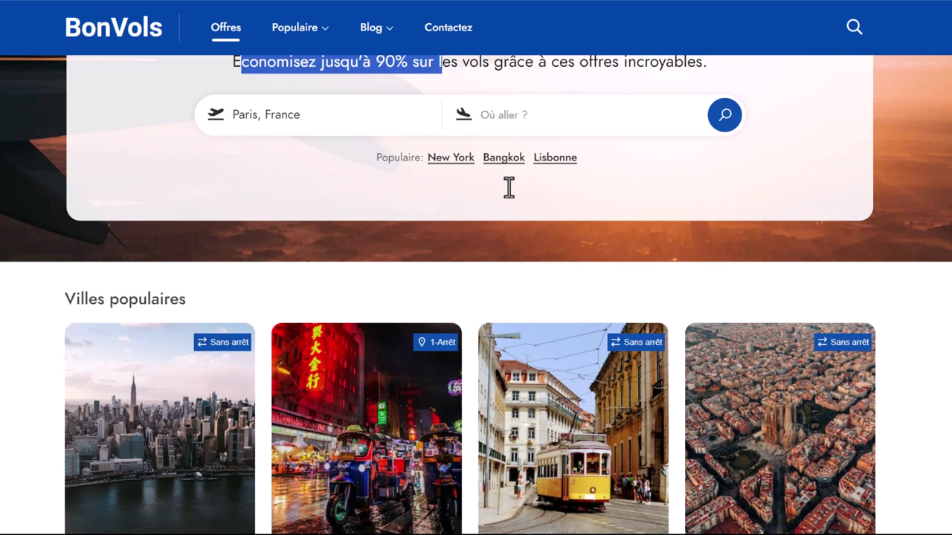
pyautogui.scroll(2, 510, 198)
pyautogui.click(573, 174)
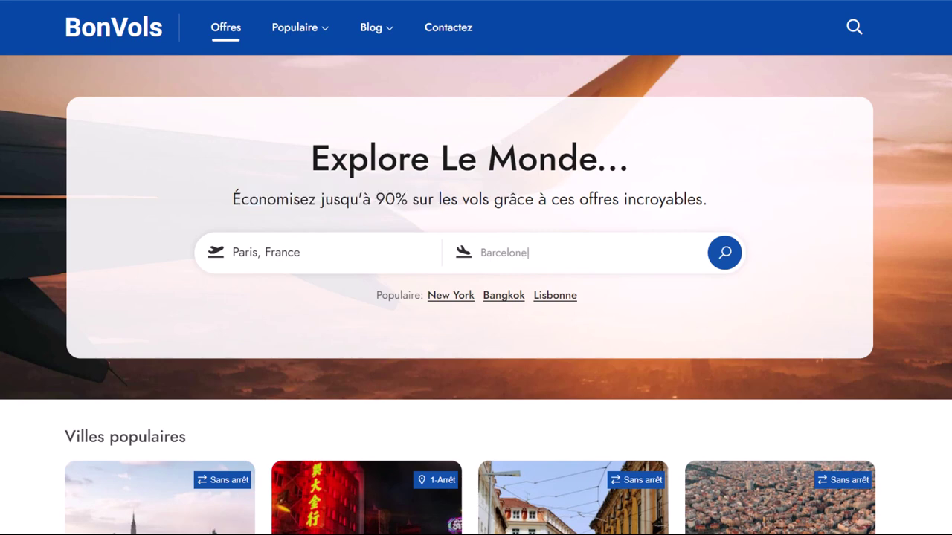
# - Look over the homepage's search banner and destination offers, and open the Paris to Lisbonne flight deal
pyautogui.scroll(-3, 676, 319)
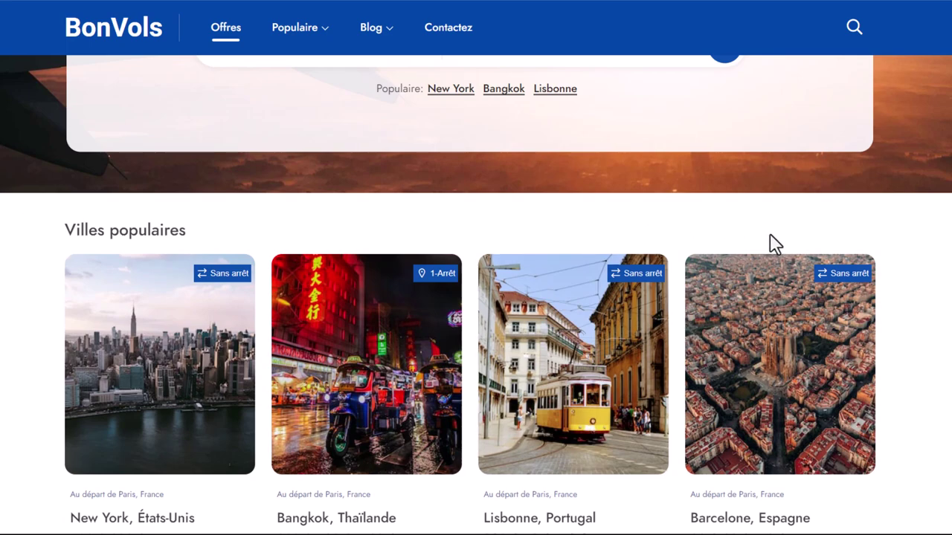
pyautogui.scroll(3, 785, 357)
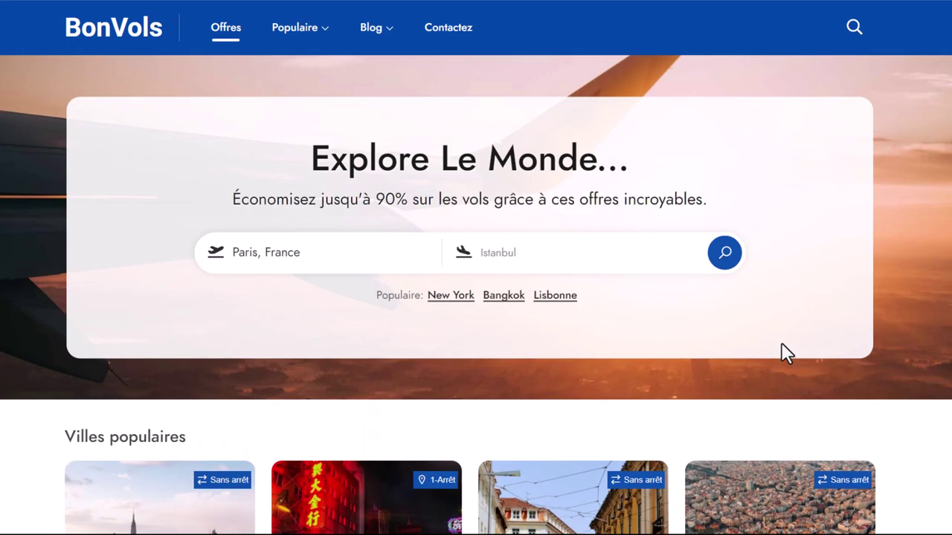
pyautogui.scroll(-6, 785, 355)
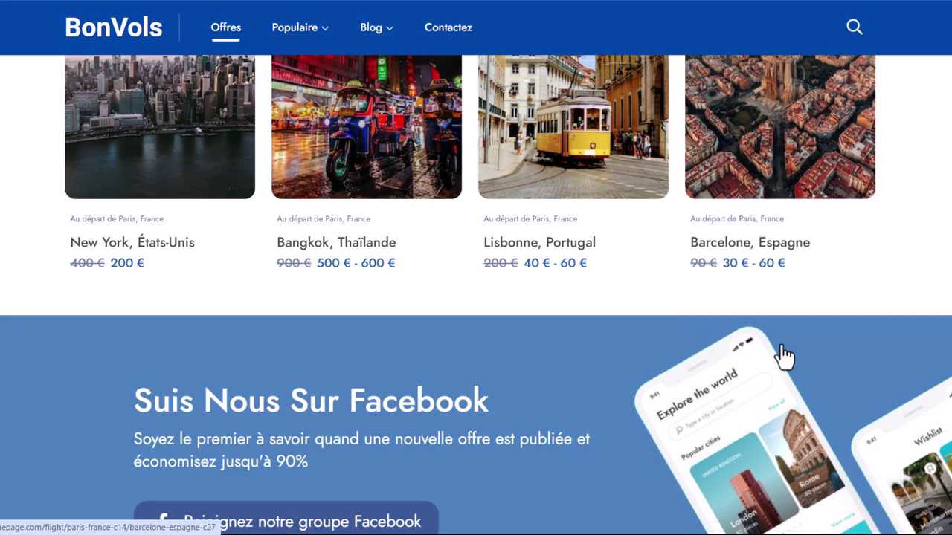
pyautogui.scroll(6, 785, 355)
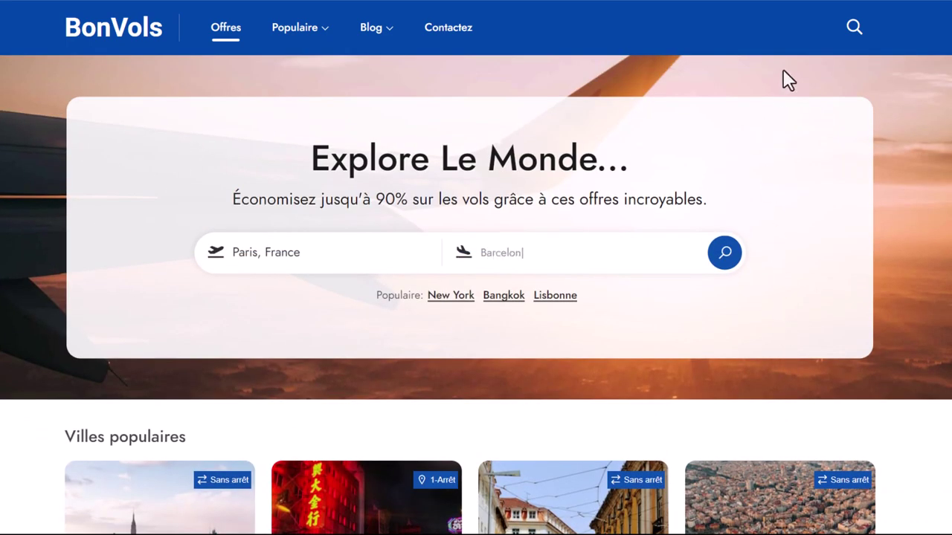
pyautogui.scroll(-10, 727, 36)
pyautogui.scroll(-10, 658, 302)
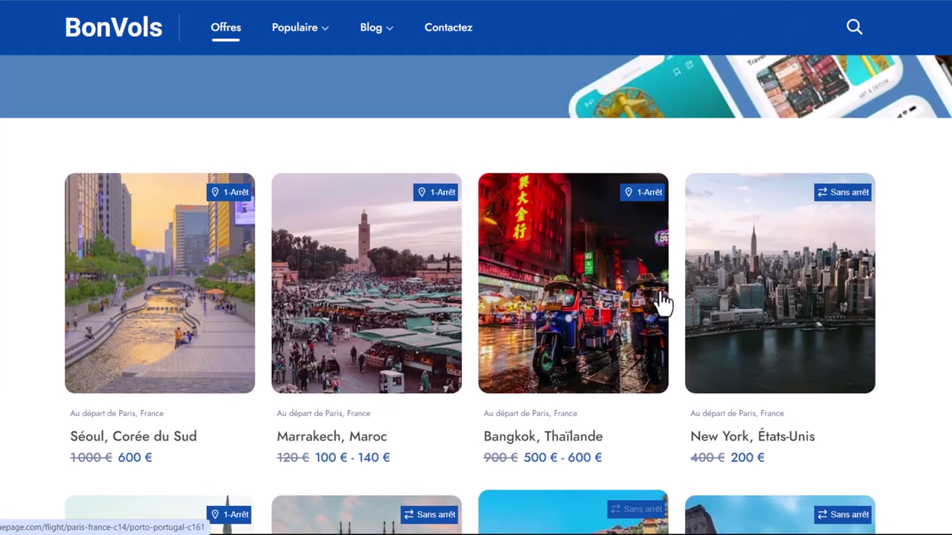
pyautogui.scroll(6, 659, 301)
pyautogui.scroll(5, 664, 301)
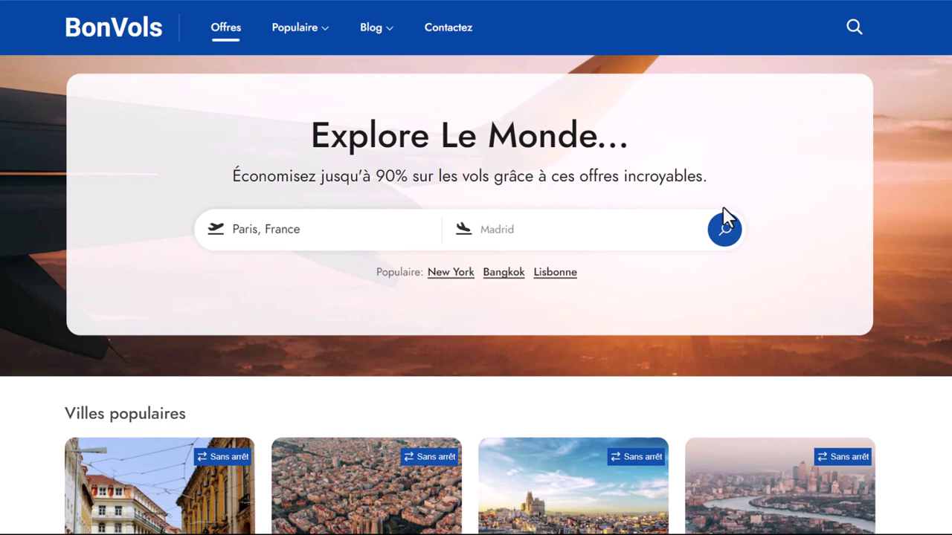
pyautogui.scroll(-1, 722, 215)
pyautogui.scroll(2, 736, 46)
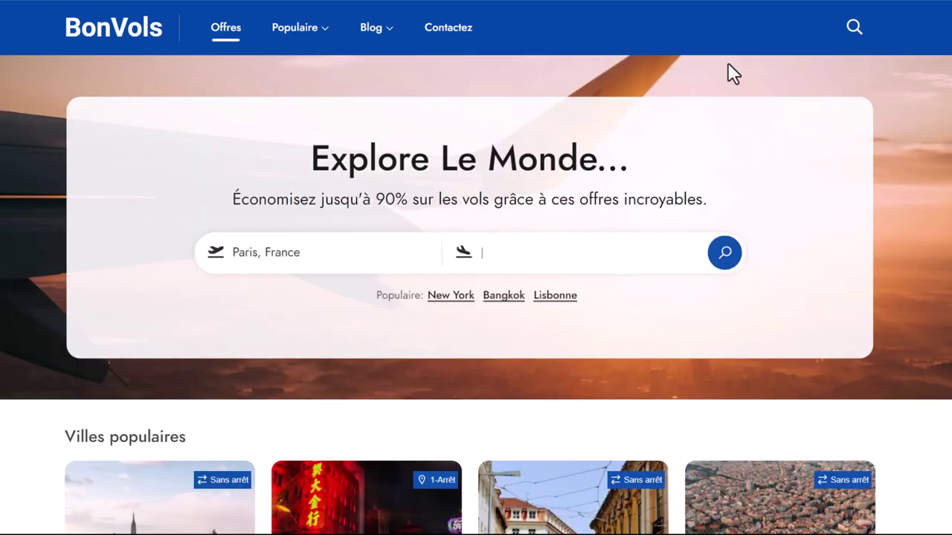
pyautogui.scroll(-6, 632, 282)
pyautogui.click(564, 214)
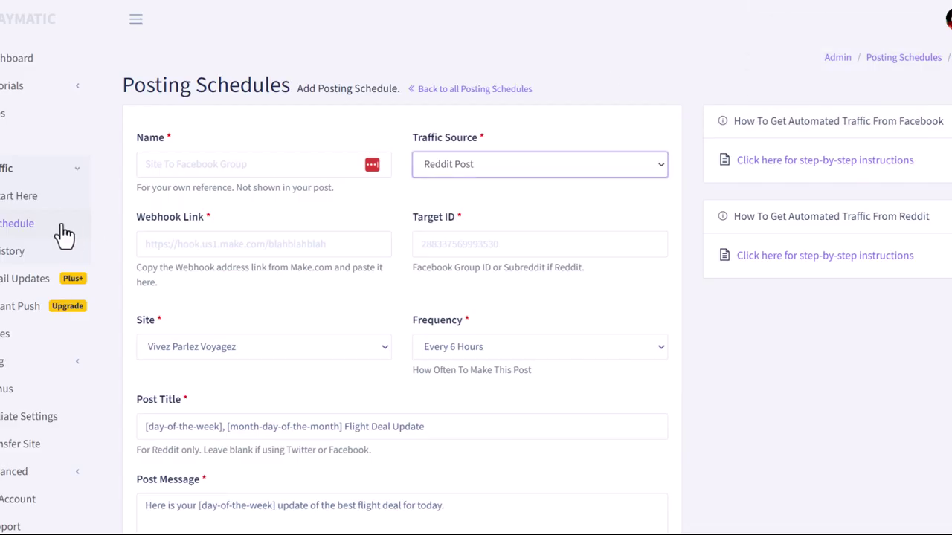
# - In VacayMatic's new posting schedule, choose Reddit Post as the traffic source and look over the form's fields
pyautogui.click(488, 168)
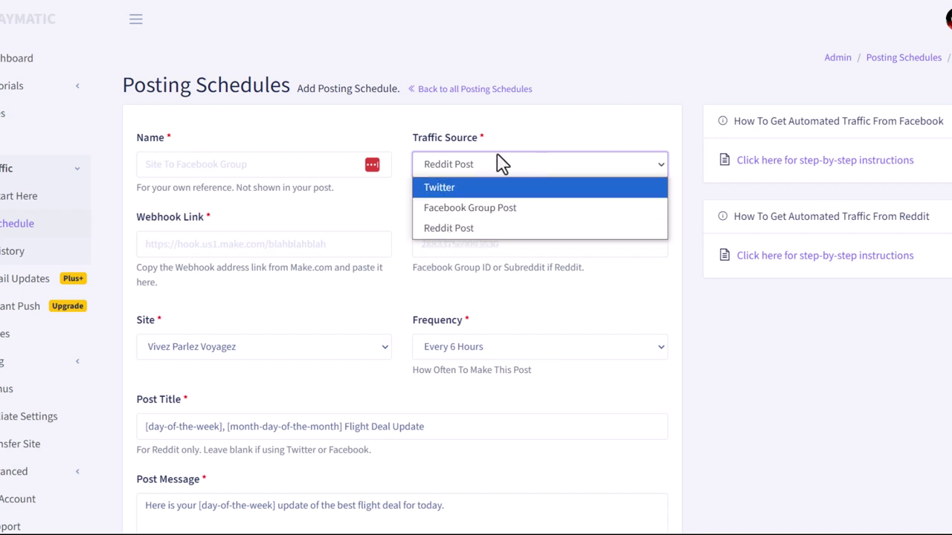
pyautogui.click(473, 224)
pyautogui.scroll(-3, 505, 283)
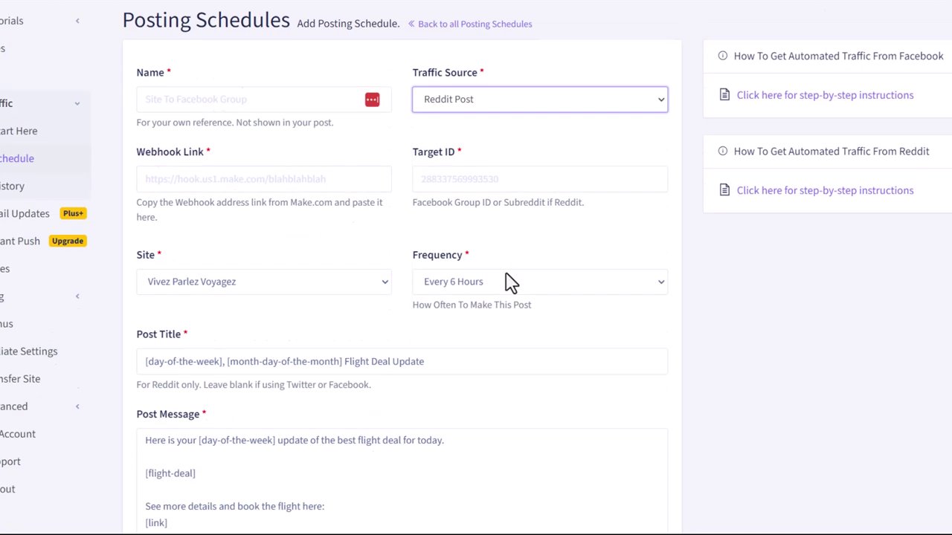
pyautogui.scroll(3, 512, 259)
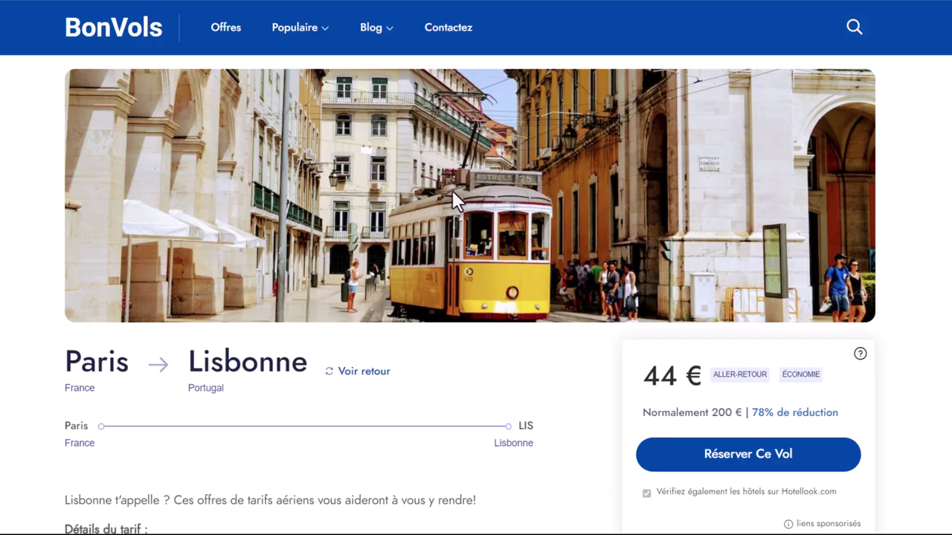
# - Switch to the Paris to Lisbonne flight deal on BonVols and look over its fare details and booking box
pyautogui.scroll(-5, 446, 205)
pyautogui.scroll(5, 369, 210)
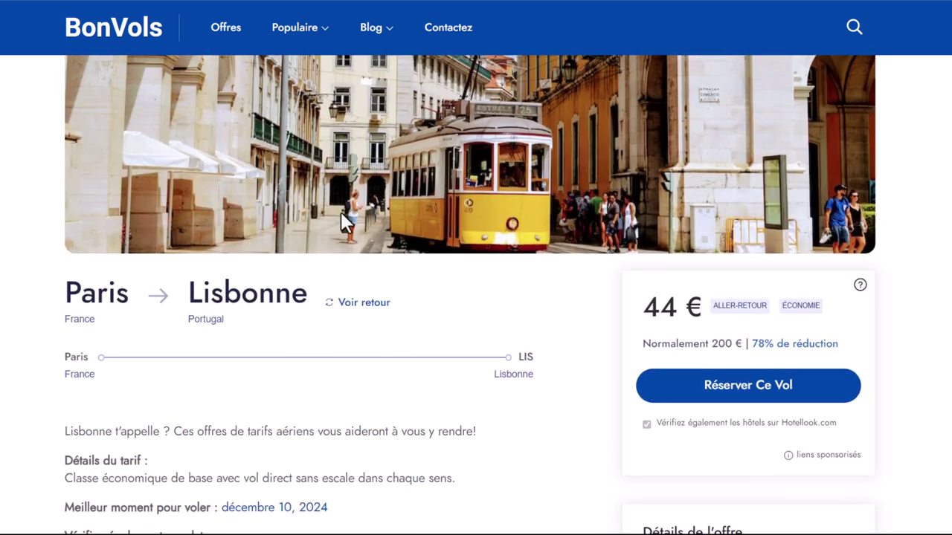
# - Look over the Paris to Lisbonne deal's dates and Lisbon activities, and review the descriptions of Tiqets' affiliate widgets
pyautogui.scroll(-2, 464, 310)
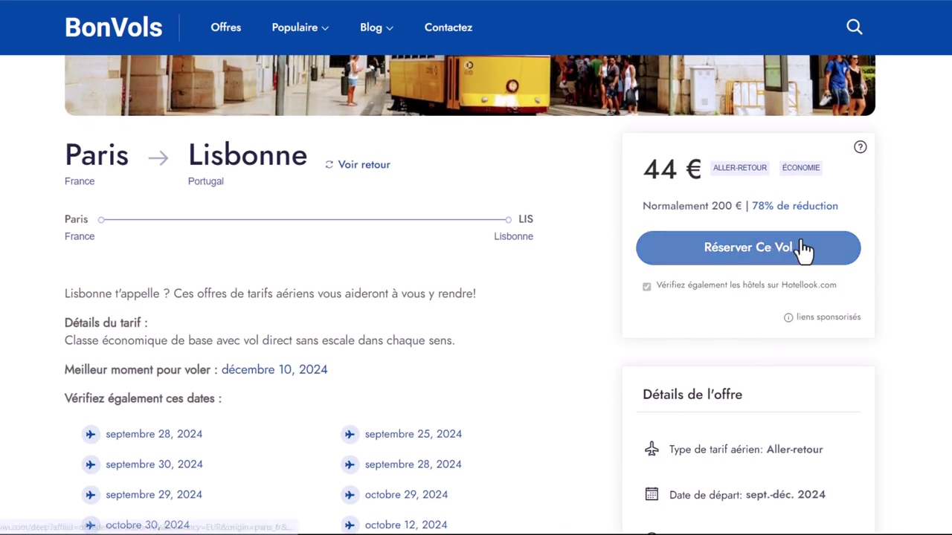
pyautogui.scroll(-5, 811, 252)
pyautogui.scroll(-1, 856, 248)
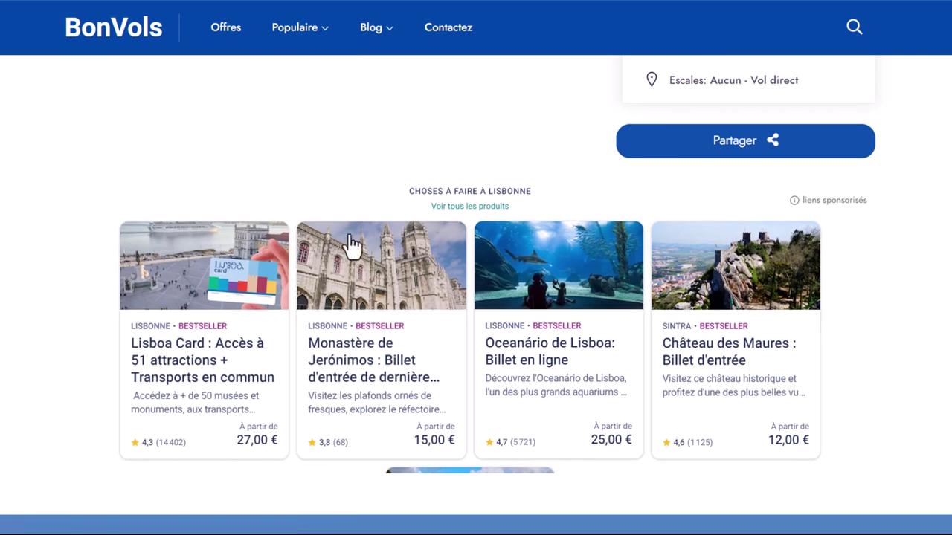
pyautogui.scroll(-1, 600, 357)
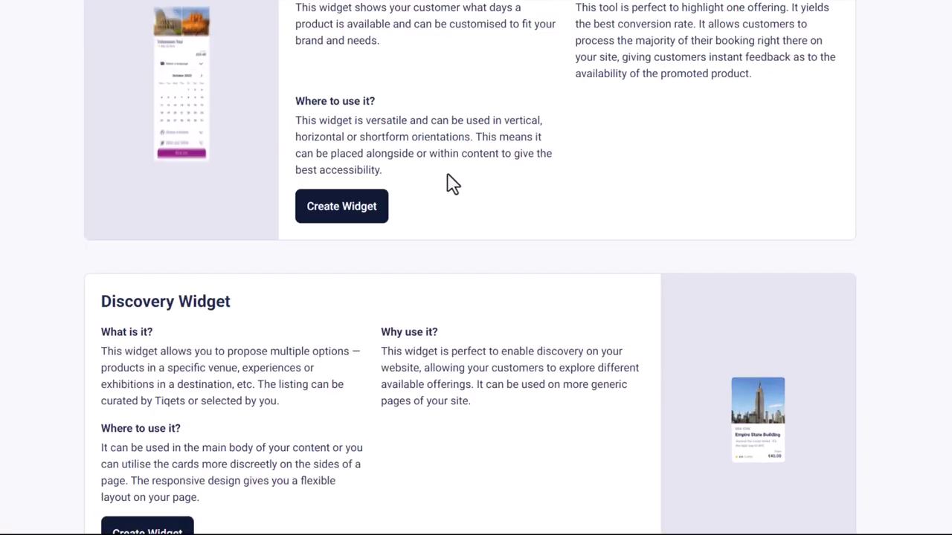
pyautogui.scroll(3, 416, 193)
pyautogui.scroll(-5, 595, 268)
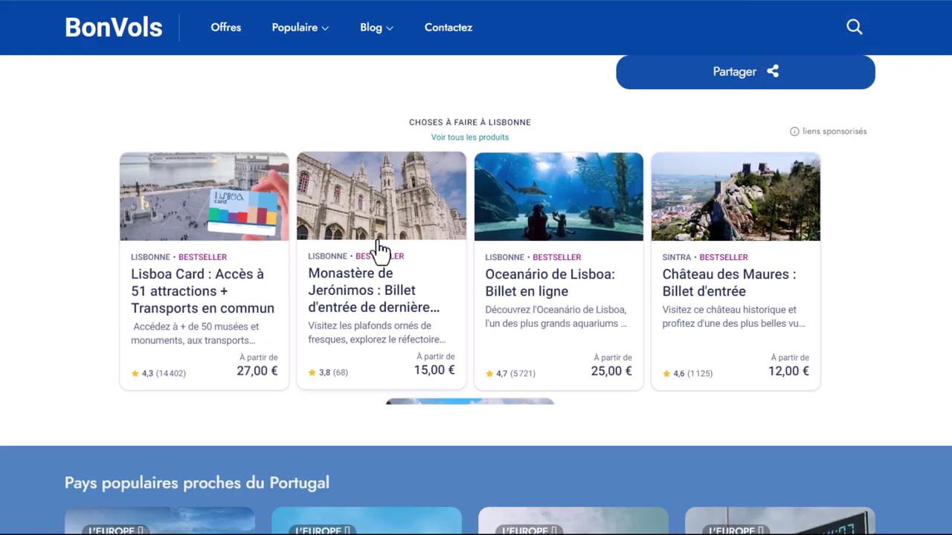
# - Open the Lisboa Card activity from the BonVols deal page and look over its title and details on Tiqets
pyautogui.click(162, 291)
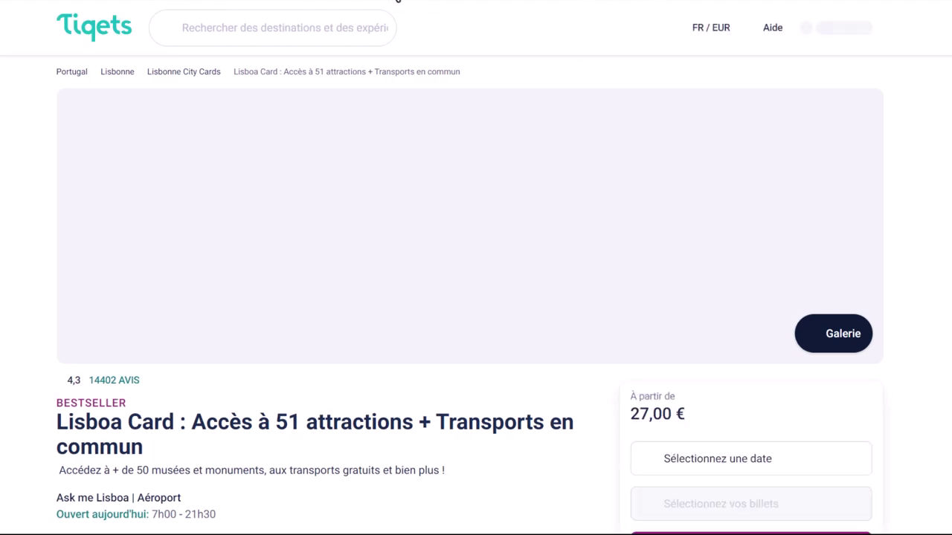
pyautogui.scroll(-1, 427, 331)
pyautogui.moveTo(48, 364); pyautogui.dragTo(357, 379)
pyautogui.click(356, 377)
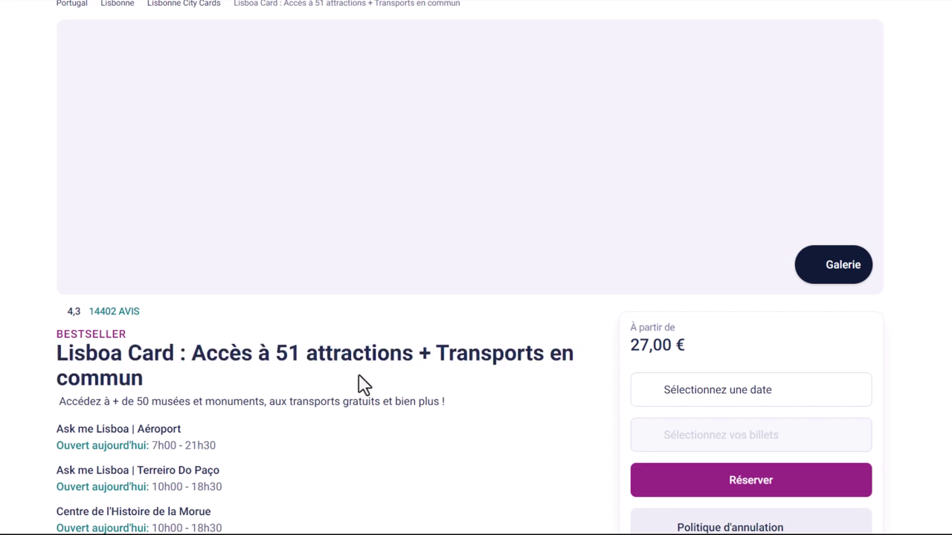
pyautogui.scroll(-6, 364, 385)
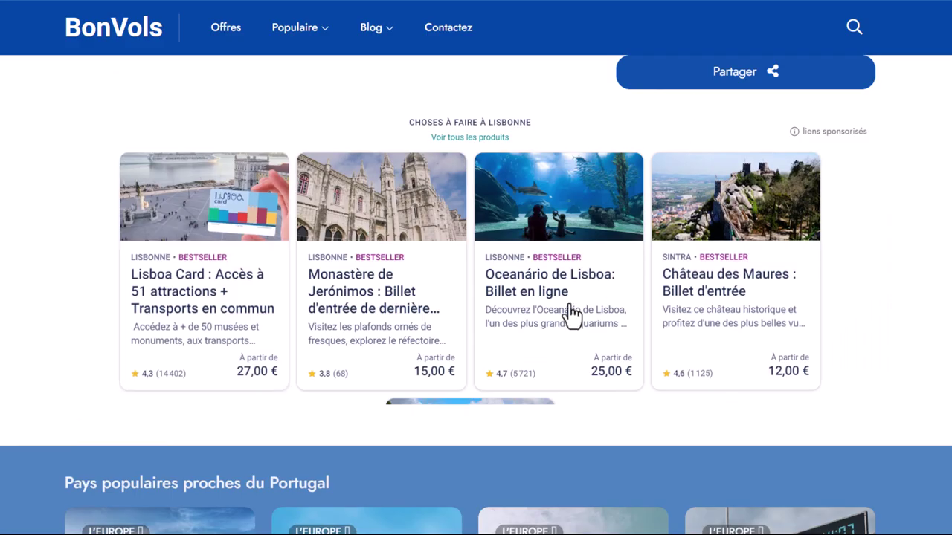
# - On the BonVols deal page, look over the popular countries near Portugal
pyautogui.scroll(-1, 578, 350)
pyautogui.scroll(-6, 578, 350)
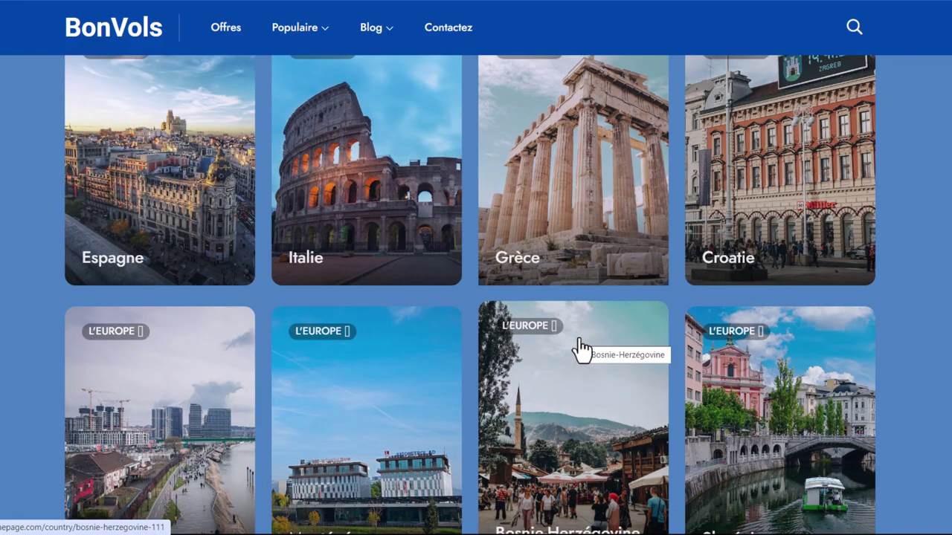
pyautogui.scroll(15, 580, 349)
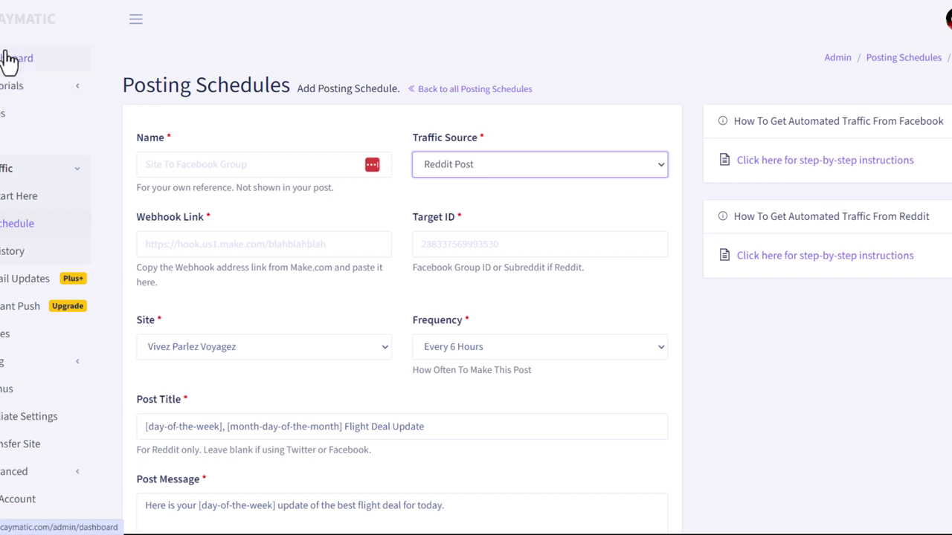
# - Switch to VacayMatic, go to its dashboard, and open the list of sites
pyautogui.click(9, 61)
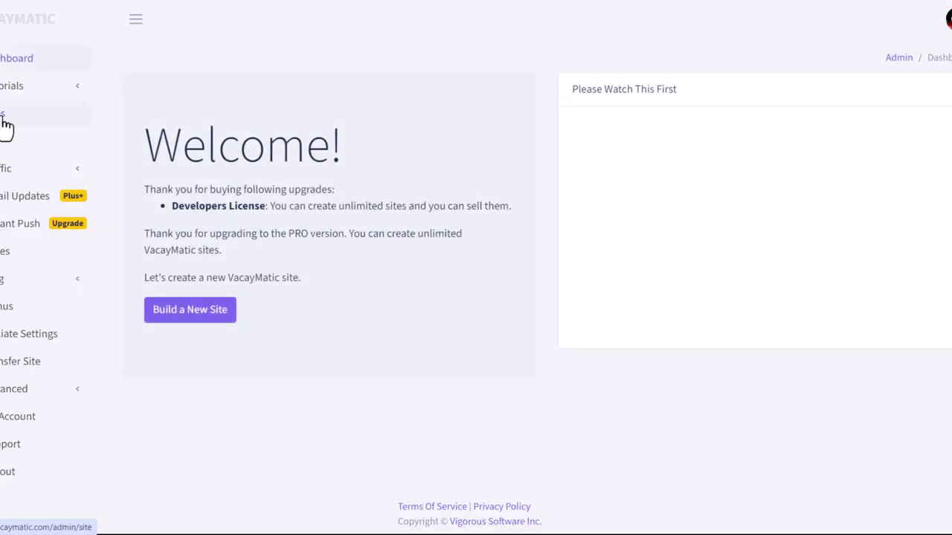
pyautogui.click(84, 134)
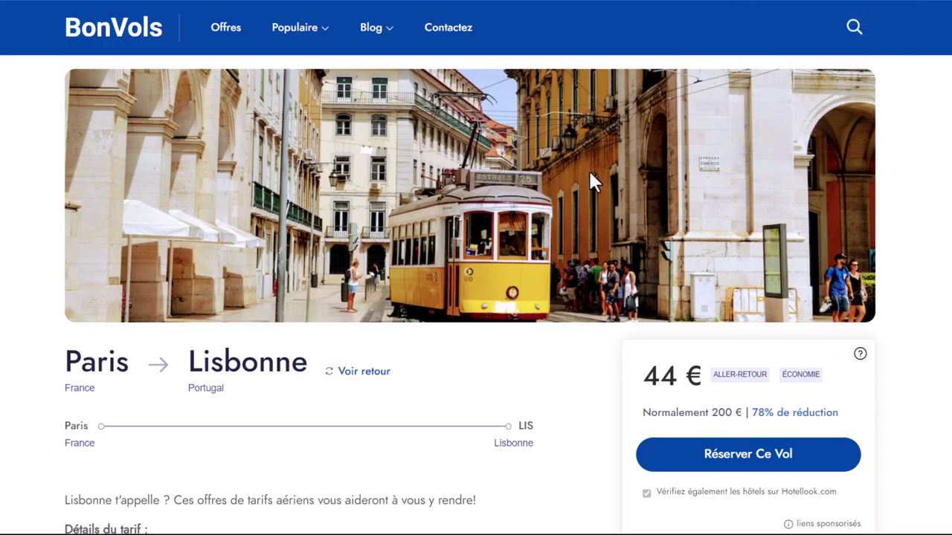
# - Look over the dates and offer details of the Paris to Lisbonne deal, and review Tiqets' affiliate tools overview
pyautogui.scroll(-10, 531, 278)
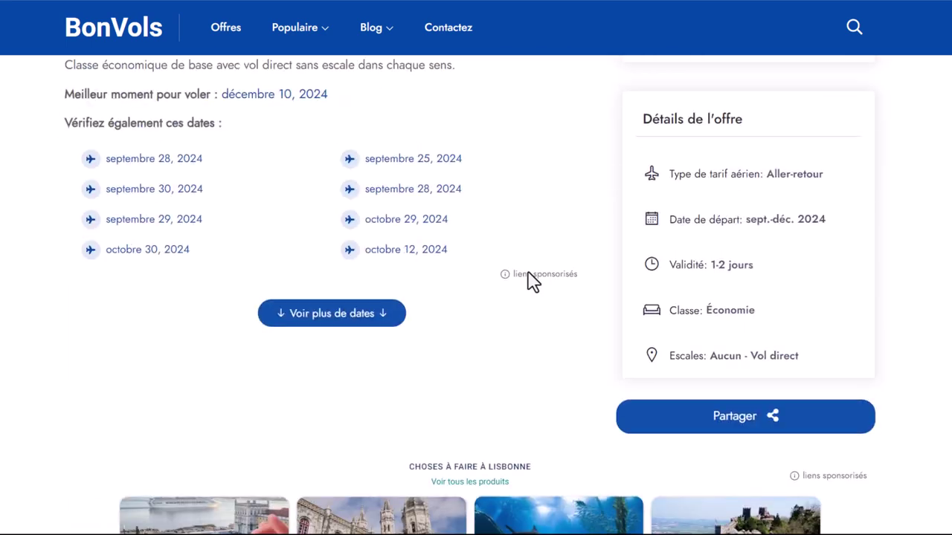
pyautogui.scroll(-3, 531, 280)
pyautogui.scroll(5, 529, 278)
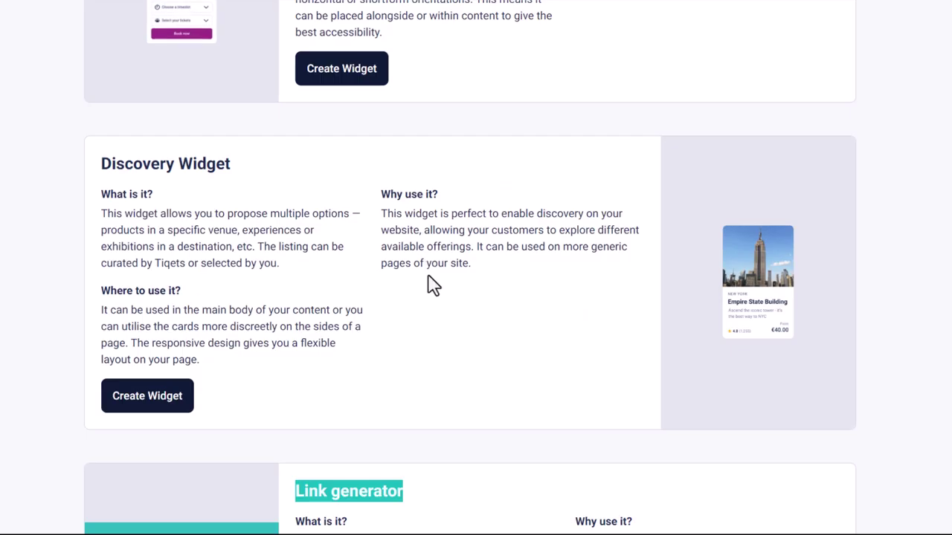
pyautogui.scroll(10, 427, 282)
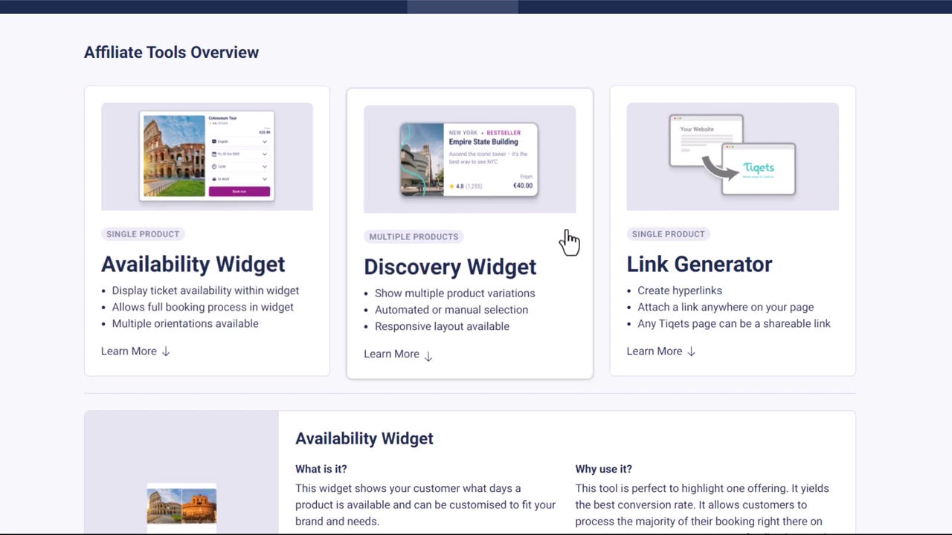
pyautogui.scroll(-6, 570, 240)
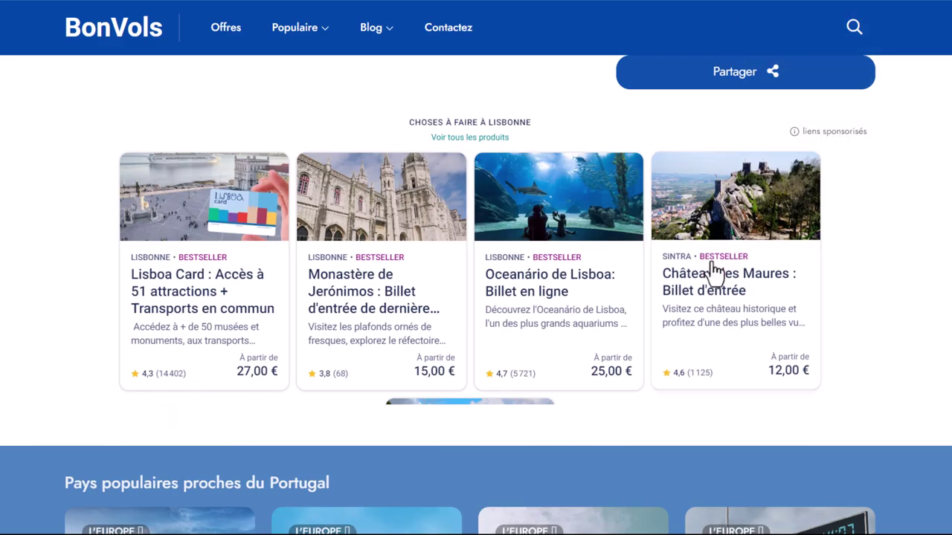
# - Examine the Lisbon activity cards on the BonVols deal page and return to the flight deal's header
pyautogui.scroll(-1, 754, 355)
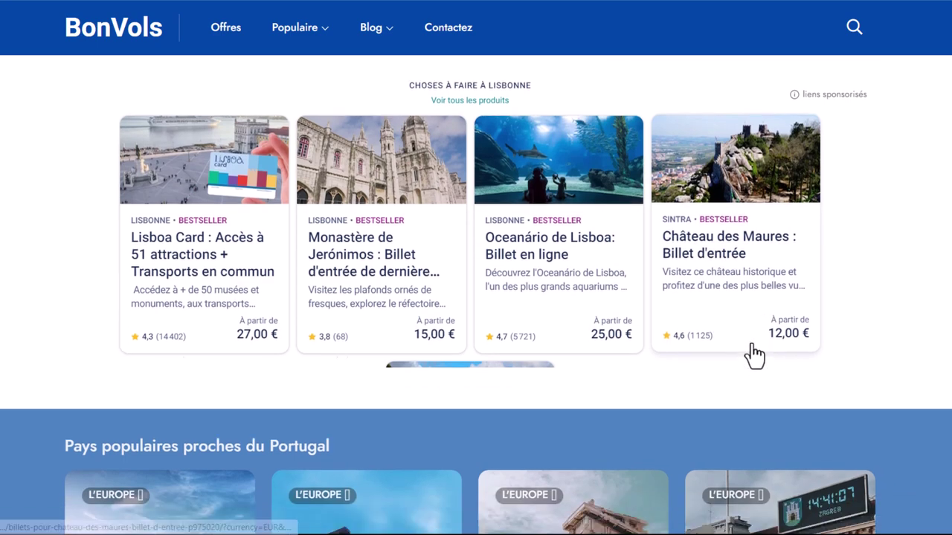
pyautogui.scroll(1, 744, 354)
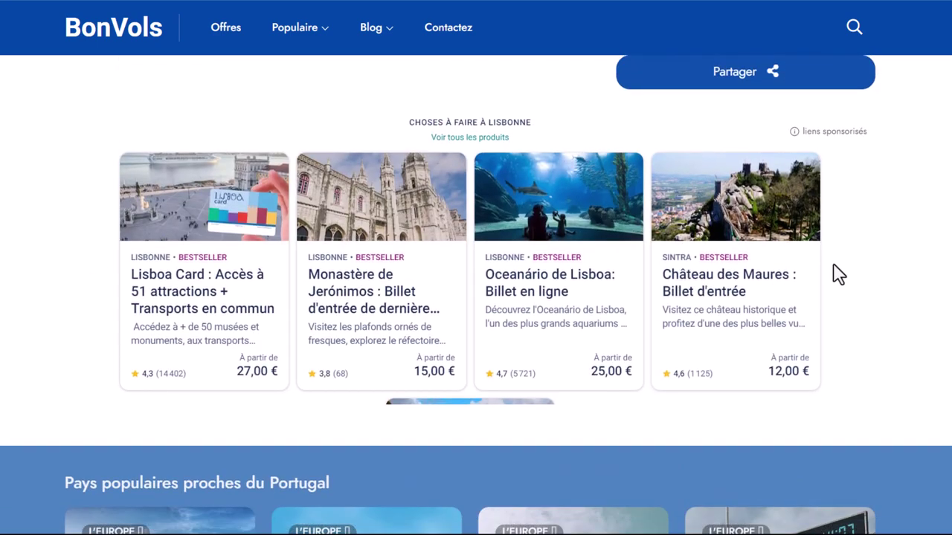
pyautogui.scroll(10, 839, 274)
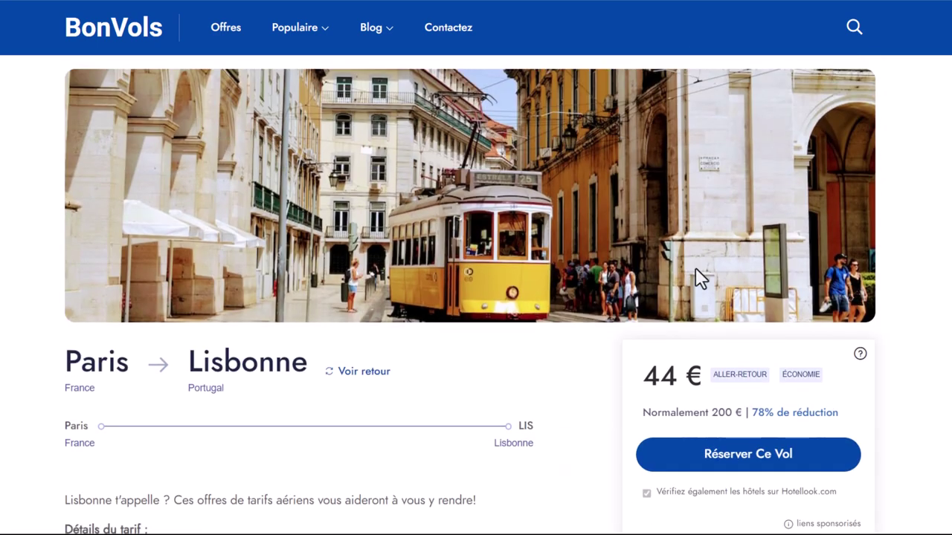
# - Open the Paris to Lisbonne flight's booking pages, dismissing the translation prompt on Hotellook and accepting the cookies on Kiwi.com
pyautogui.scroll(-2, 743, 294)
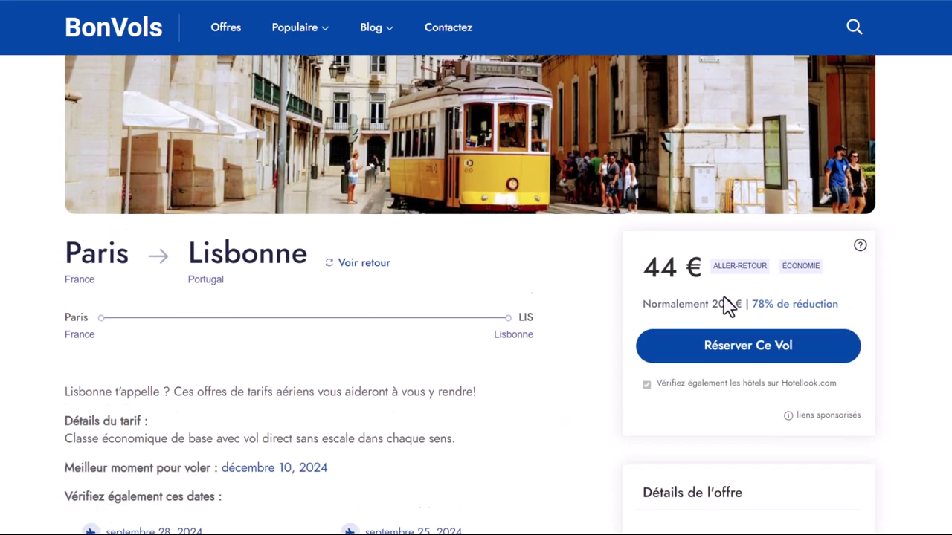
pyautogui.click(699, 327)
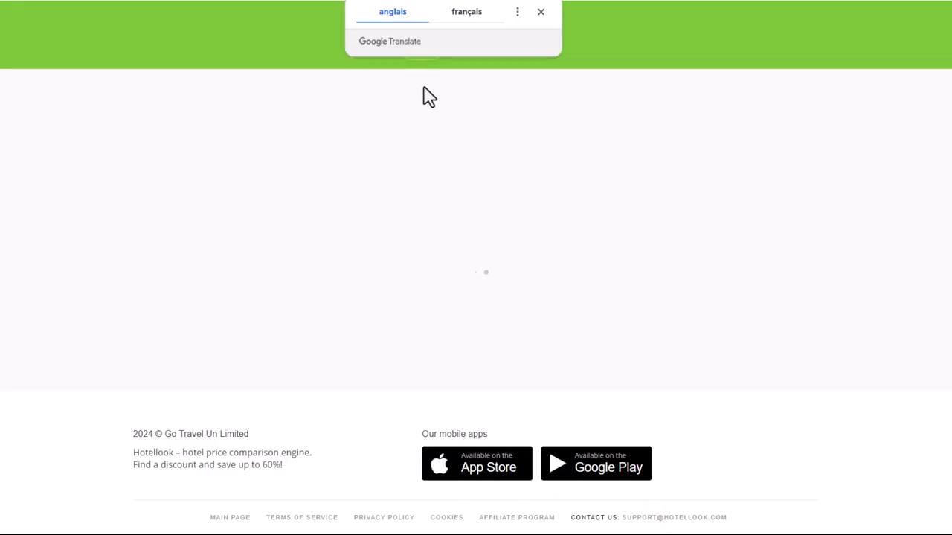
pyautogui.click(541, 12)
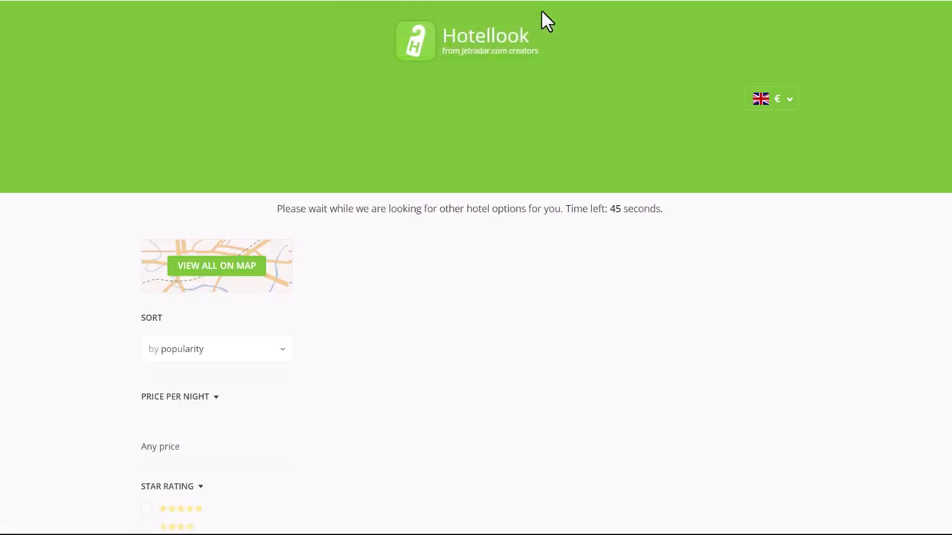
pyautogui.scroll(-1, 541, 11)
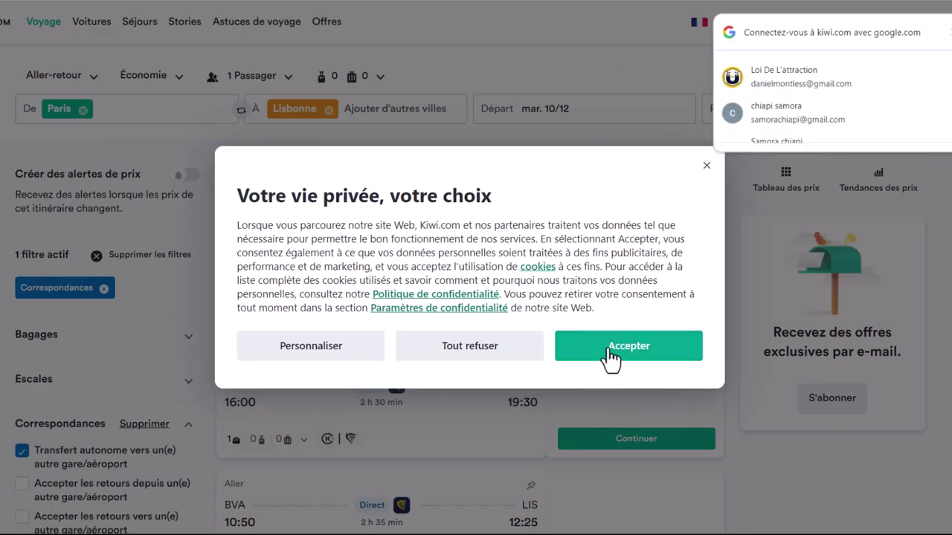
pyautogui.click(610, 356)
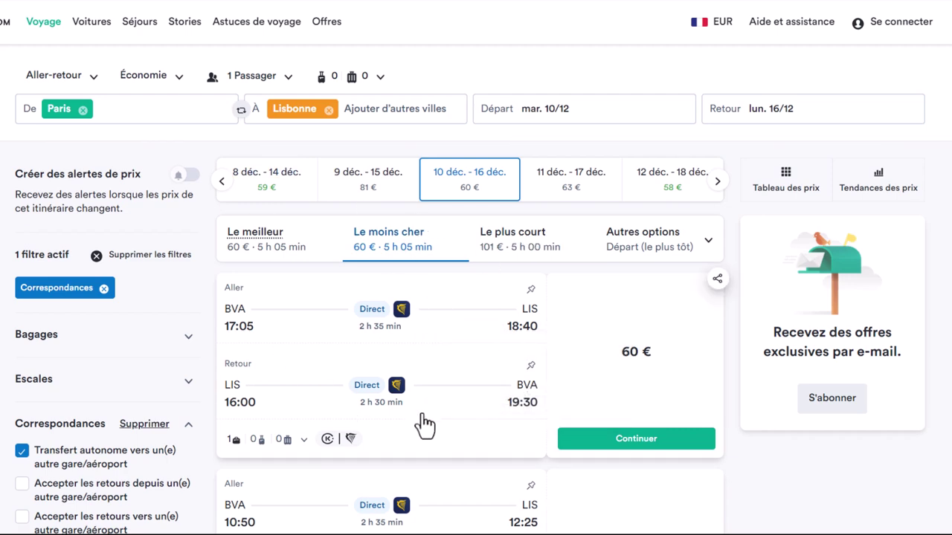
# - Look over the Lisbon hotel offers on Hotellook and the Paris to Lisbonne flight offers on Kiwi.com
pyautogui.click(788, 1)
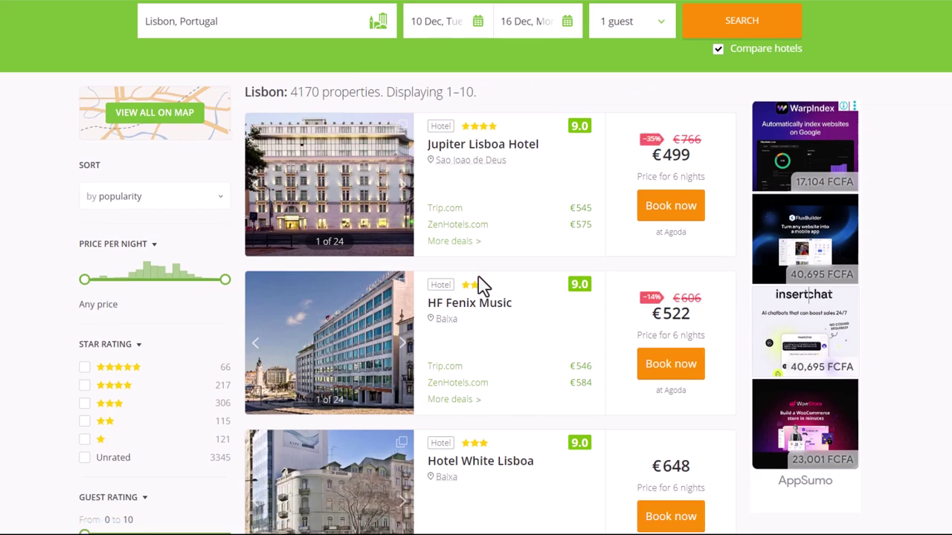
pyautogui.click(773, 0)
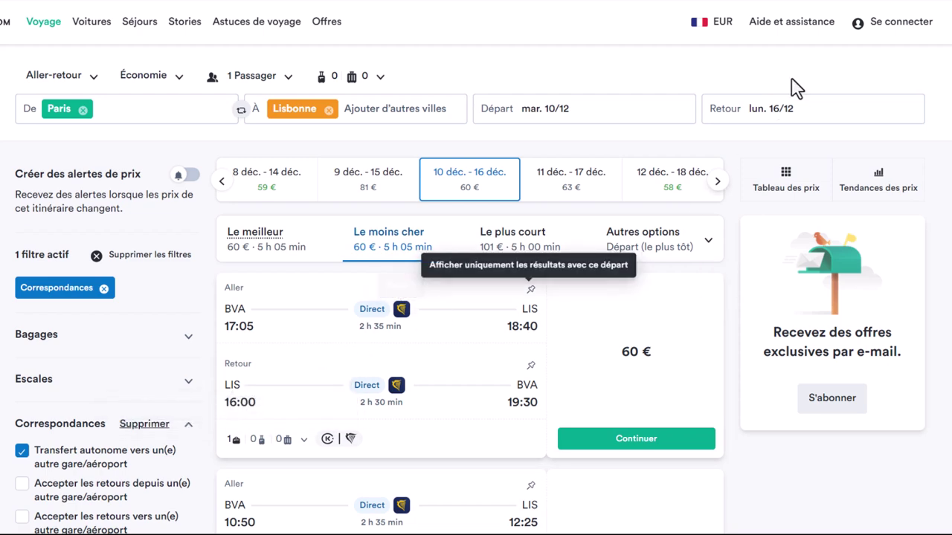
pyautogui.hotkey('ctrl', 'Tab')
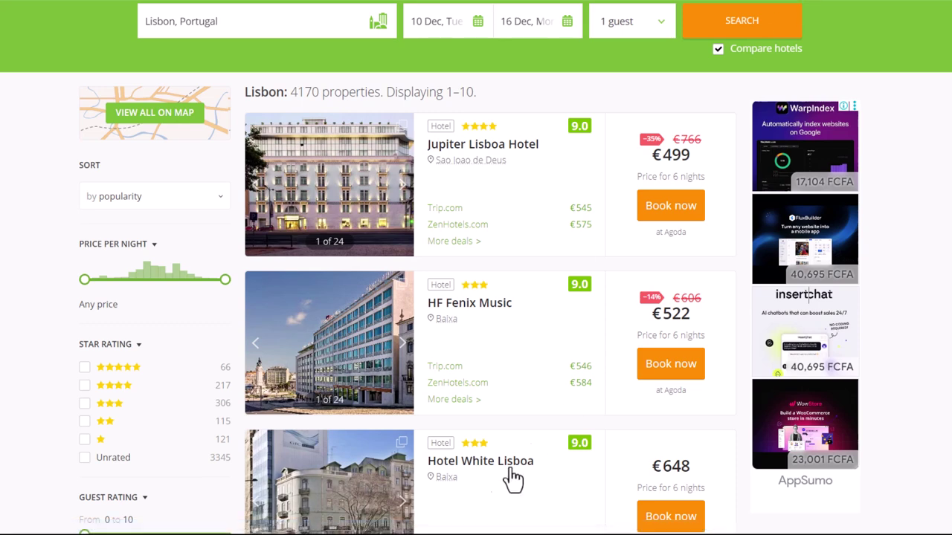
pyautogui.scroll(-1, 521, 476)
pyautogui.scroll(2, 687, 73)
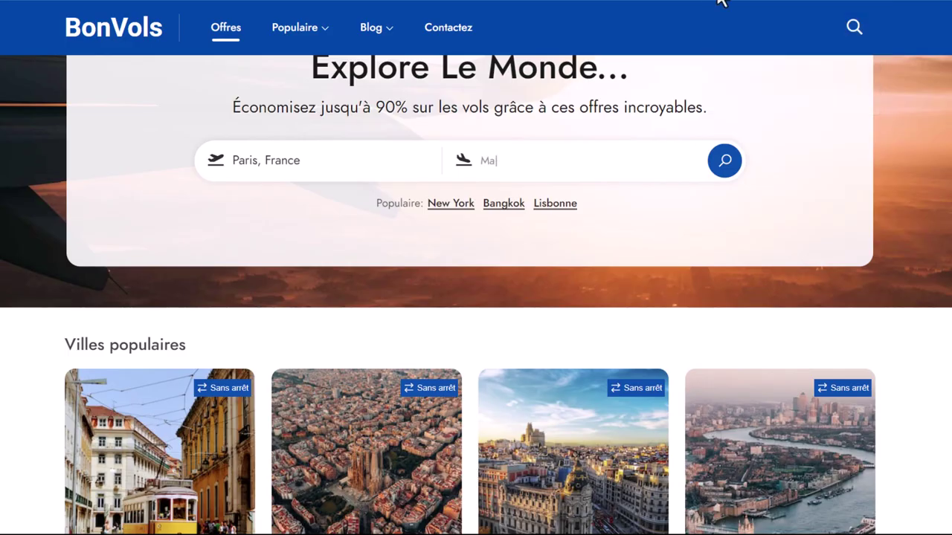
# - Look over the BonVols homepage's search banner and popular cities, and switch to the list of sites in VacayMatic
pyautogui.scroll(-4, 595, 331)
pyautogui.scroll(5, 599, 334)
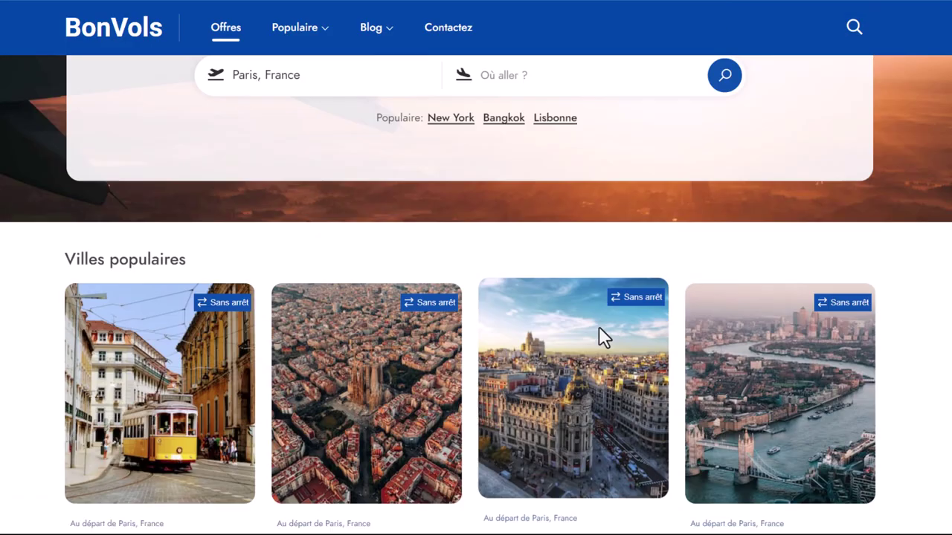
pyautogui.scroll(1, 599, 328)
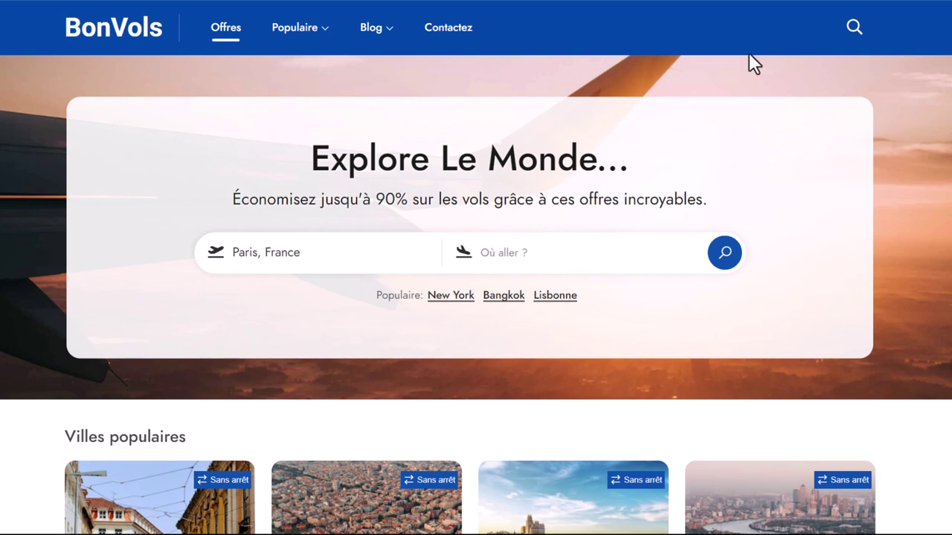
pyautogui.click(744, 0)
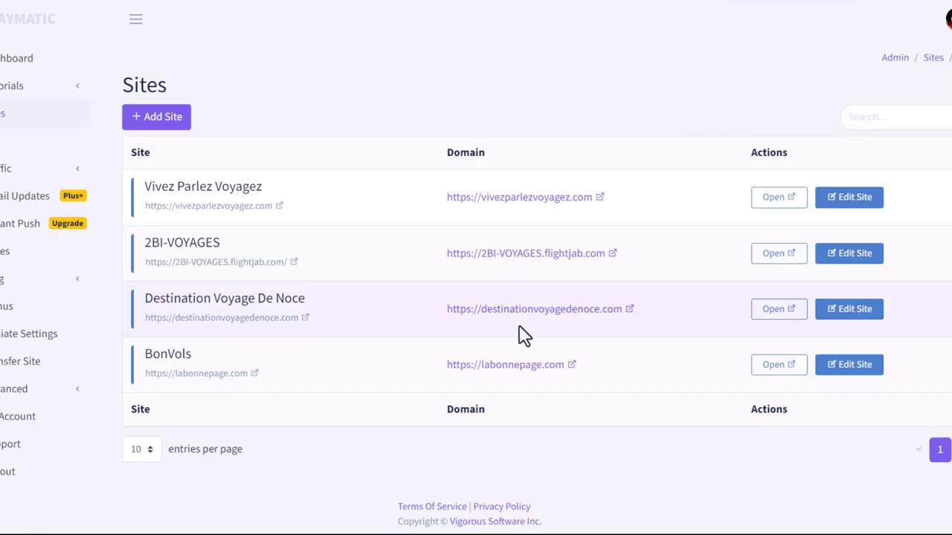